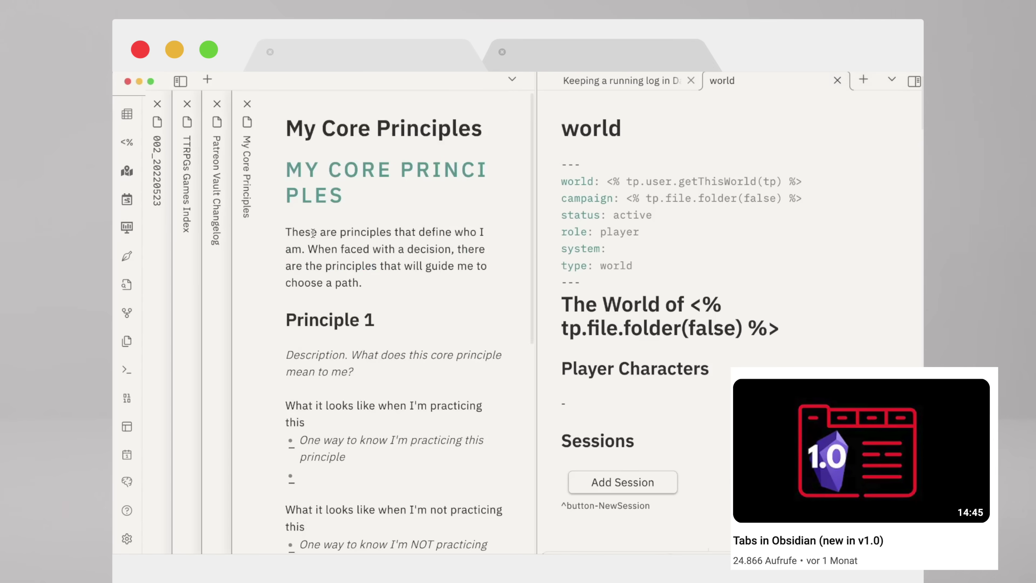
# Check the app settings for an available update and review the core plugins list
pyautogui.hscroll(-10, 313, 234)
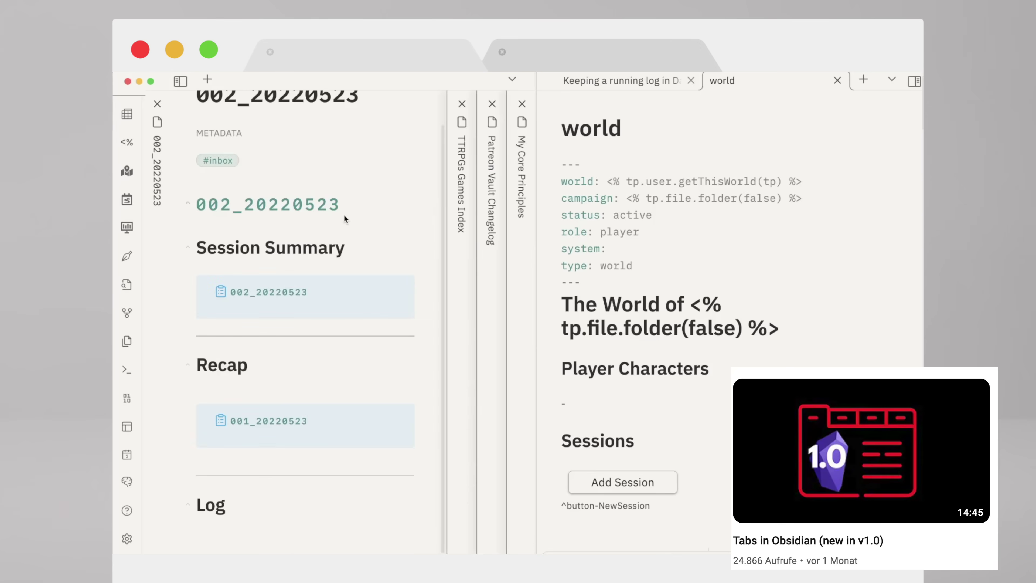
pyautogui.hscroll(10, 343, 215)
pyautogui.hscroll(5, 344, 219)
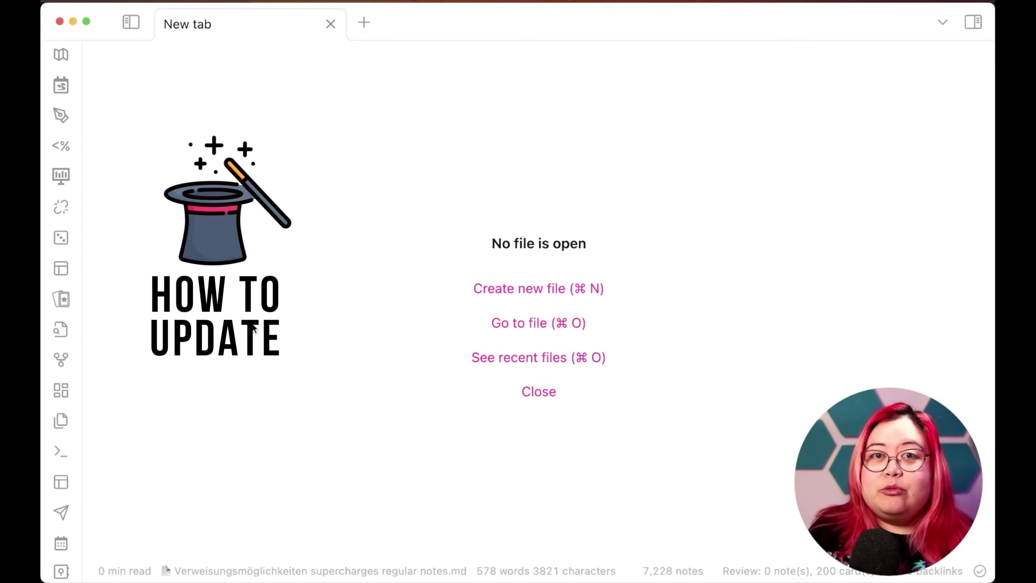
pyautogui.scroll(-3, 65, 483)
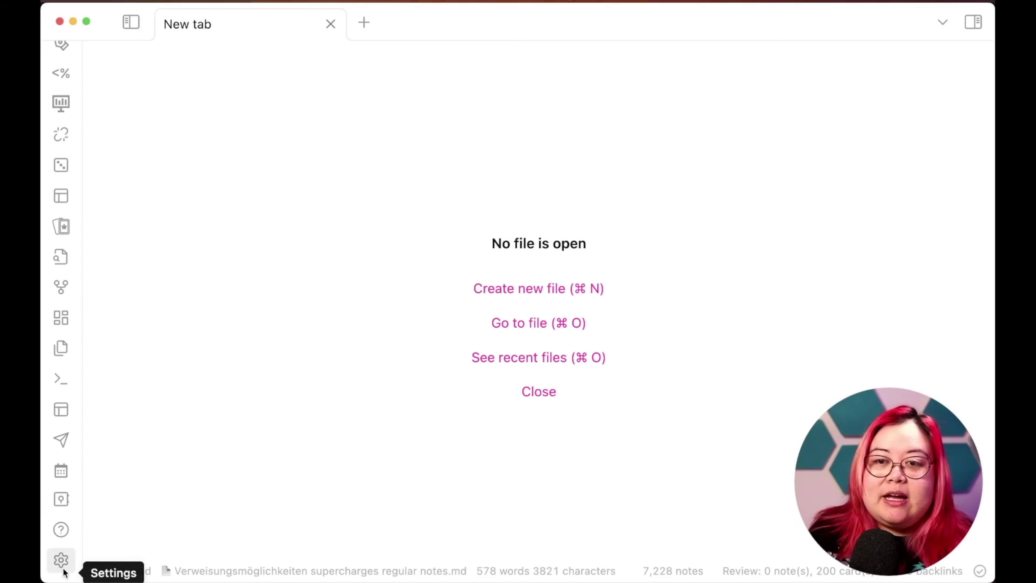
pyautogui.click(61, 560)
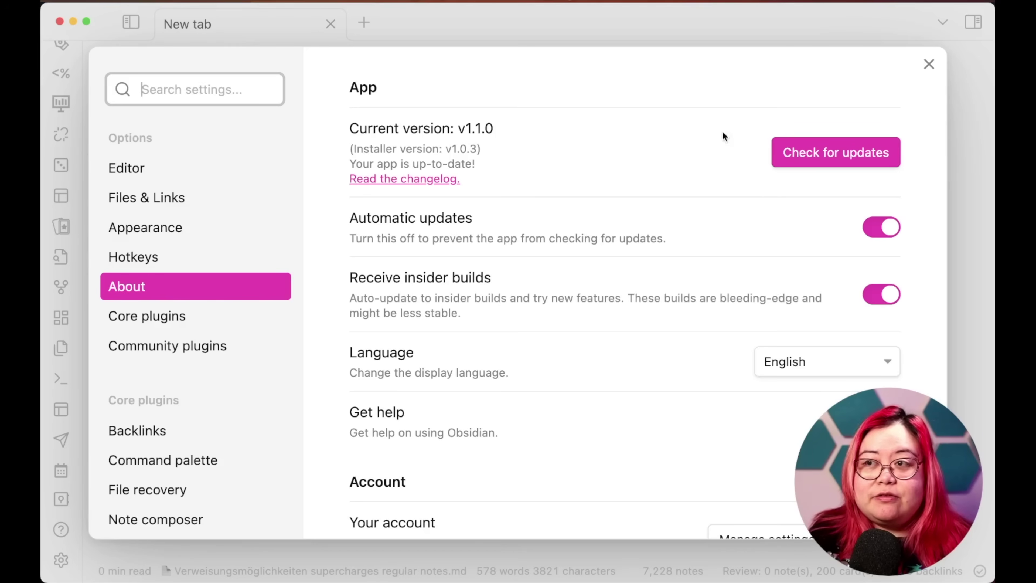
pyautogui.click(844, 145)
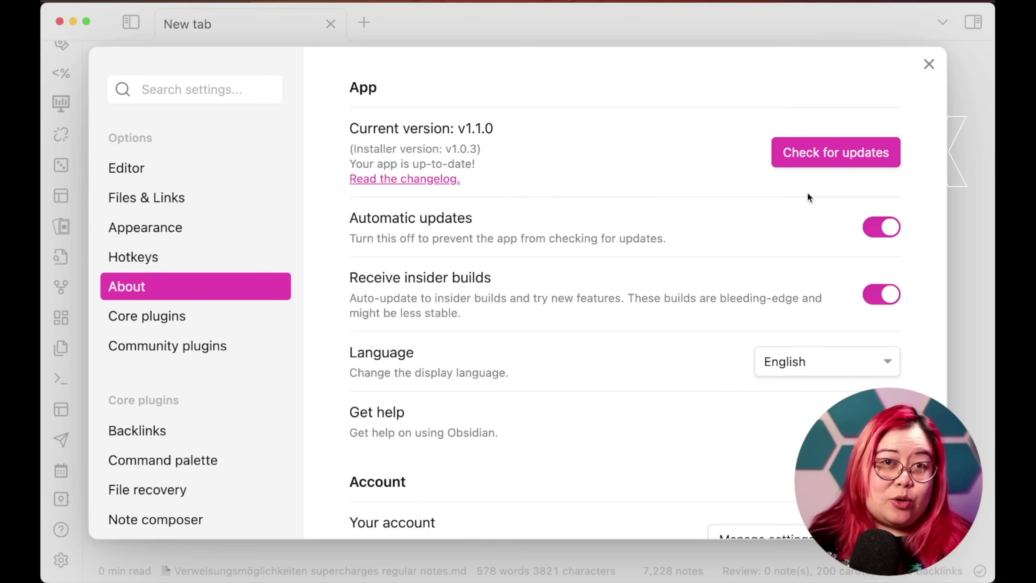
pyautogui.click(163, 316)
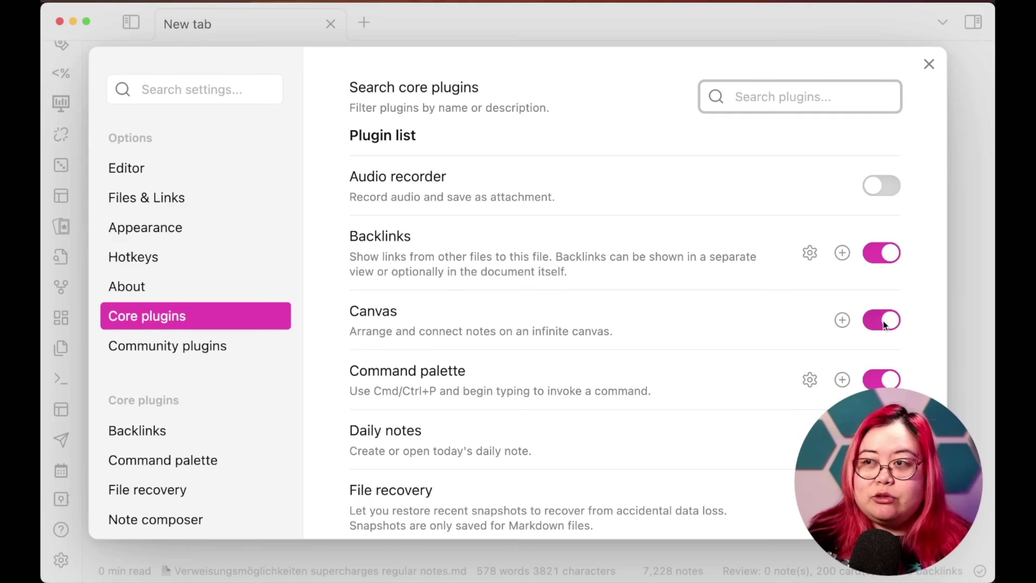
pyautogui.press('Escape')
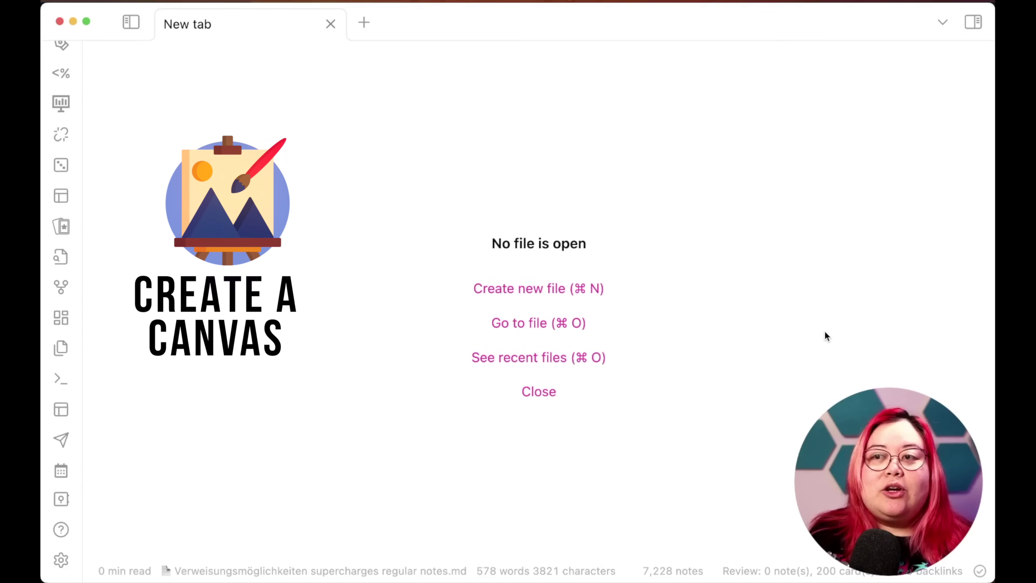
# Create a new canvas from the command palette and name it 'Demo canvas'
pyautogui.press('super+p')
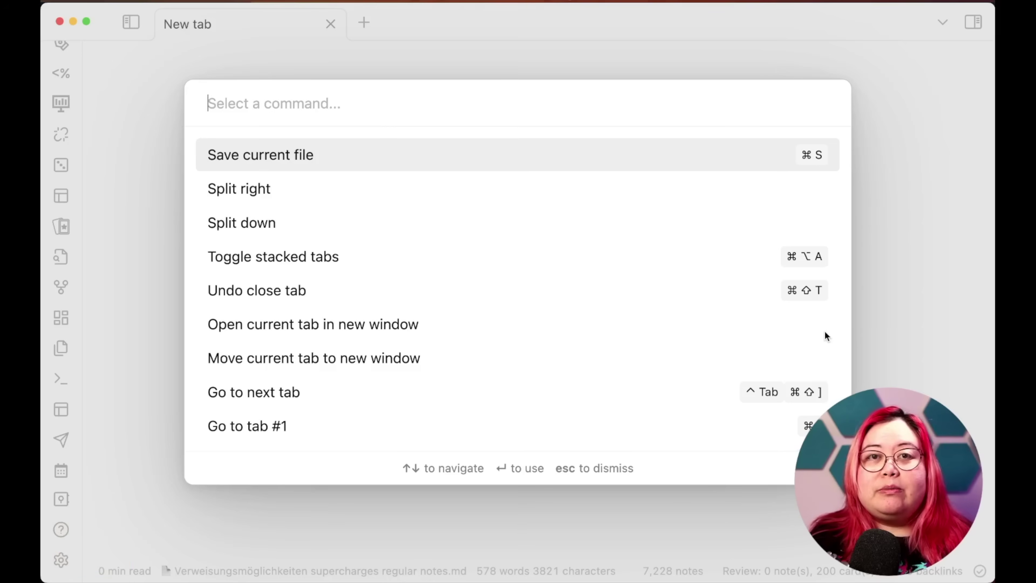
pyautogui.press('BackSpace')
pyautogui.press('BackSpace')
pyautogui.write('canvas')
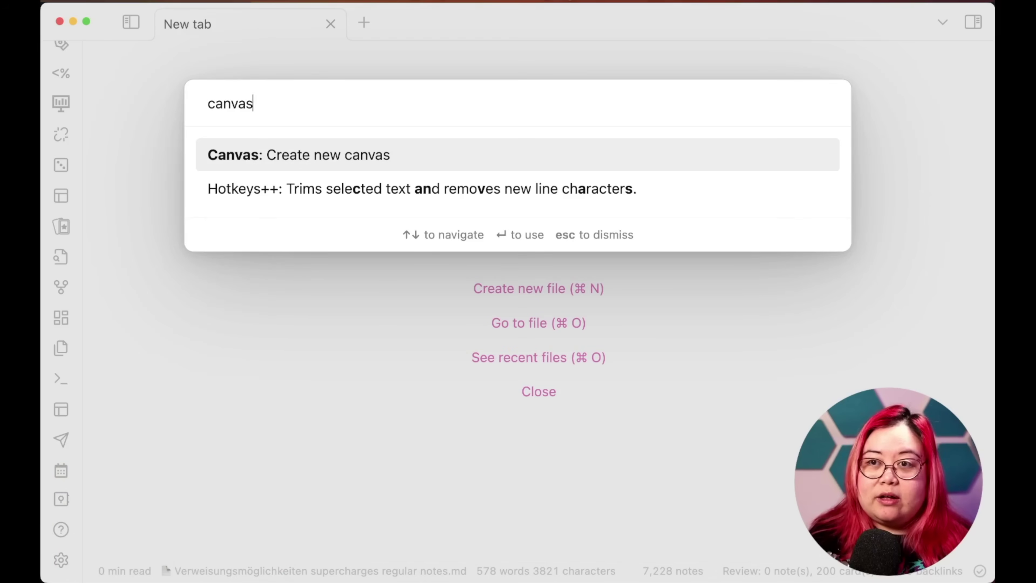
pyautogui.press('Return')
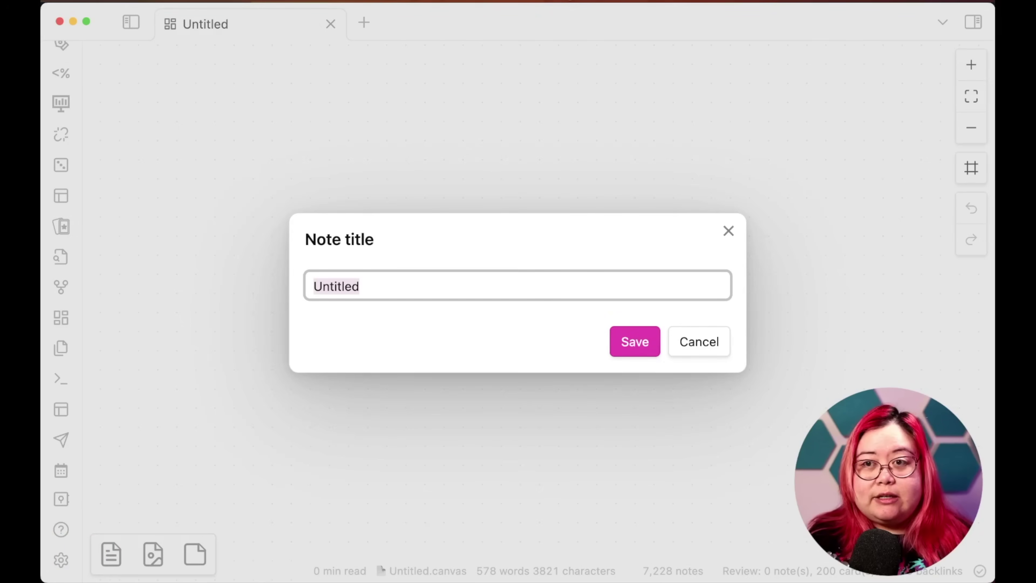
pyautogui.write('Demo ')
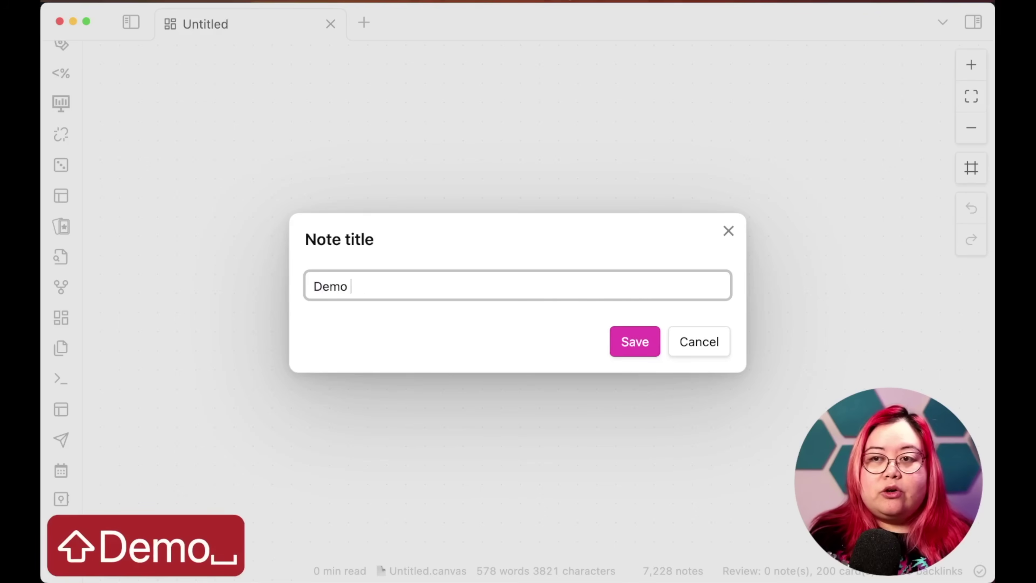
pyautogui.write('canvas')
pyautogui.press('Return')
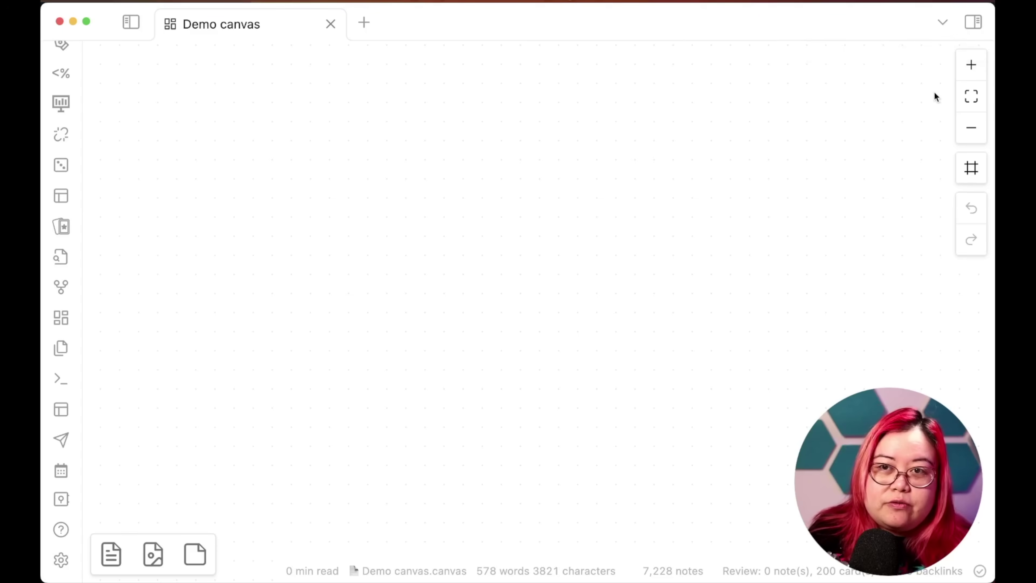
pyautogui.scroll(3, 61, 164)
# Add the vault note 'Principle of Atomicity' to the empty canvas as a card
pyautogui.scroll(1, 74, 120)
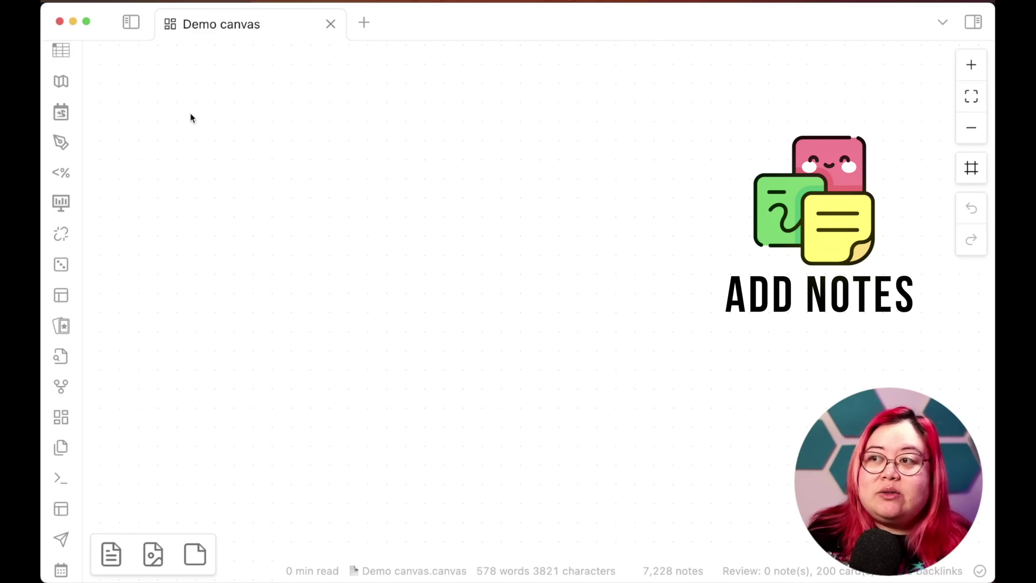
pyautogui.rightClick(196, 105)
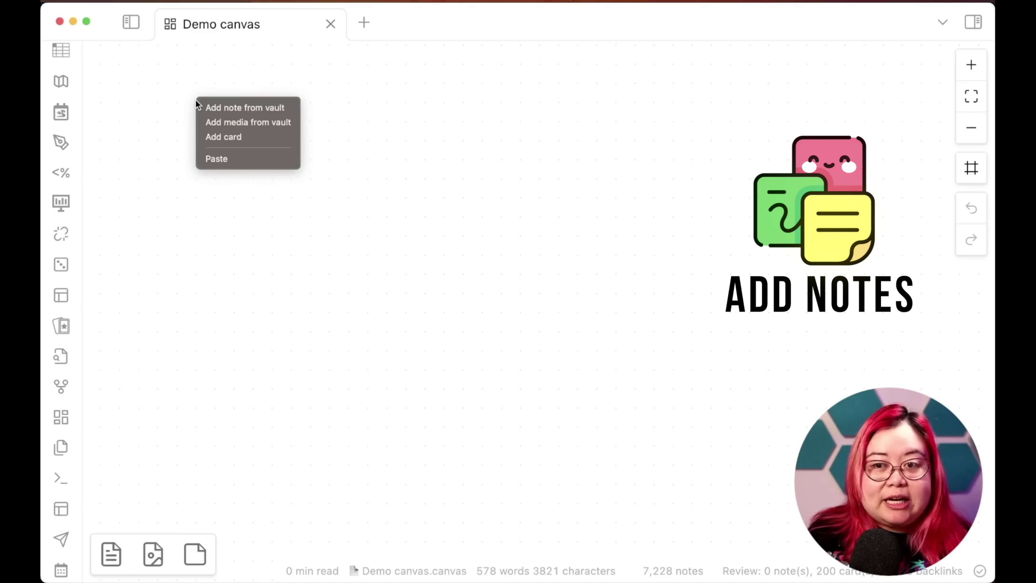
pyautogui.click(283, 107)
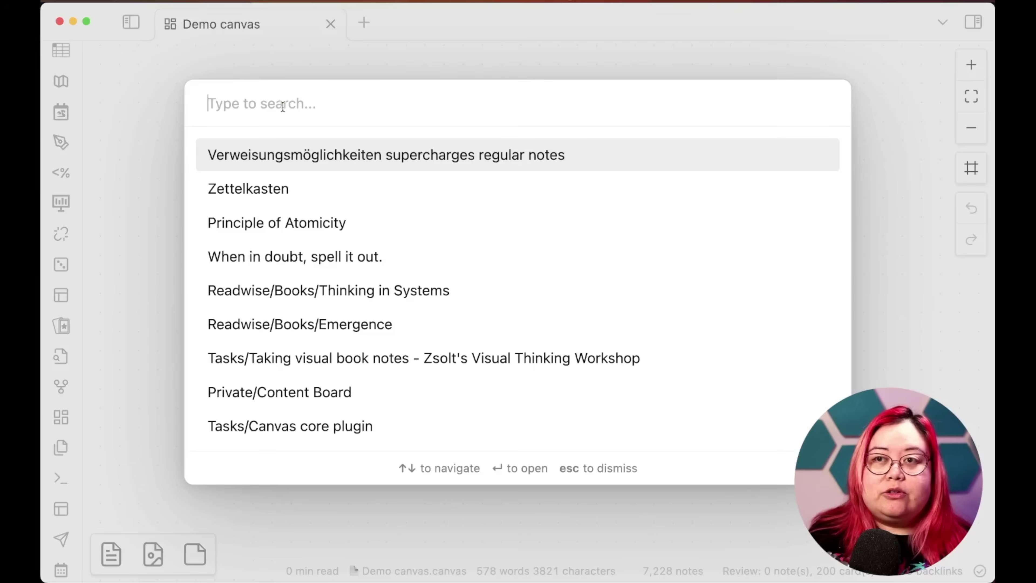
pyautogui.click(383, 230)
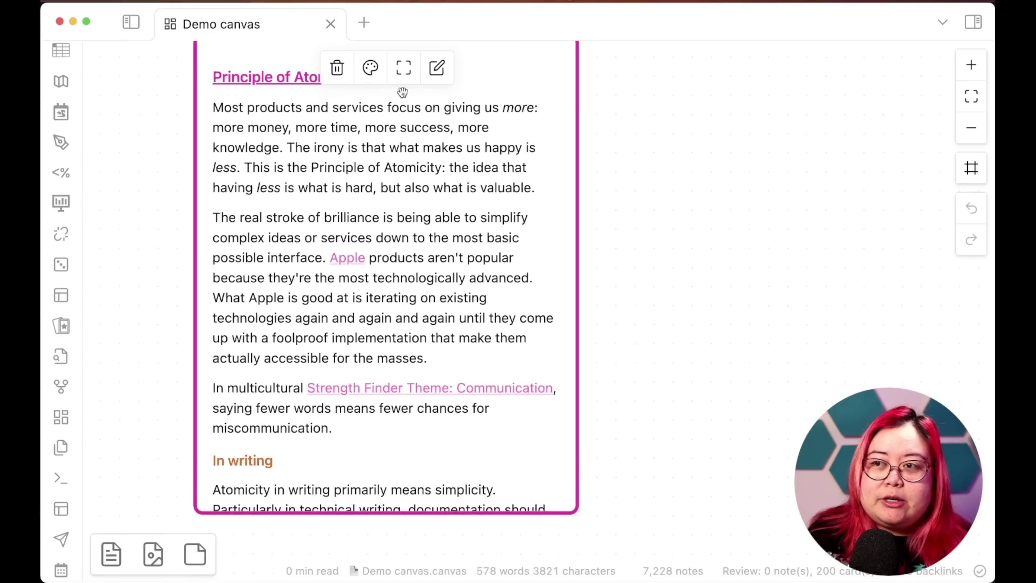
# Type a test line 'Type something here' on line 10 of the card's note, then delete it
pyautogui.scroll(5, 681, 283)
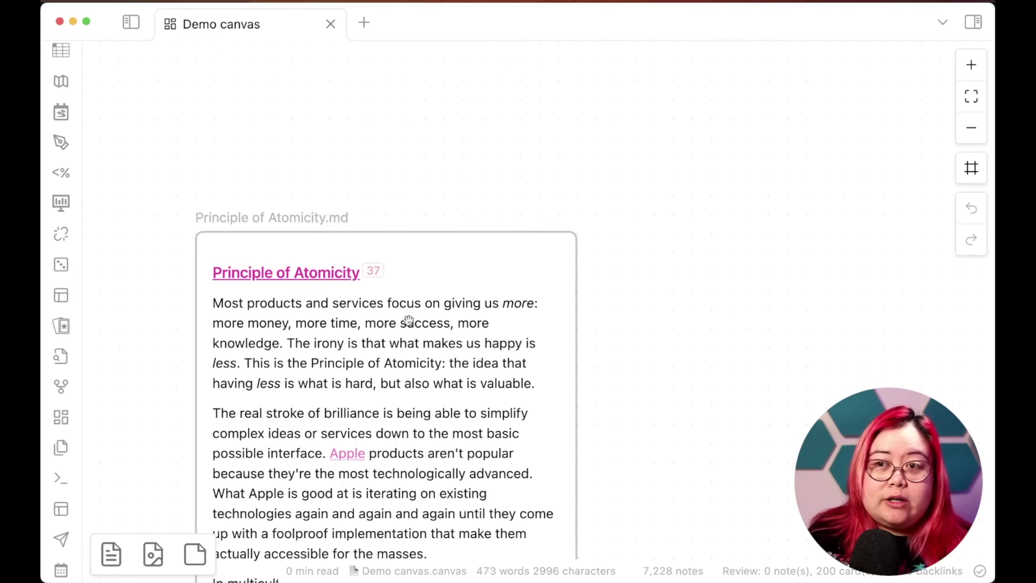
pyautogui.click(408, 318)
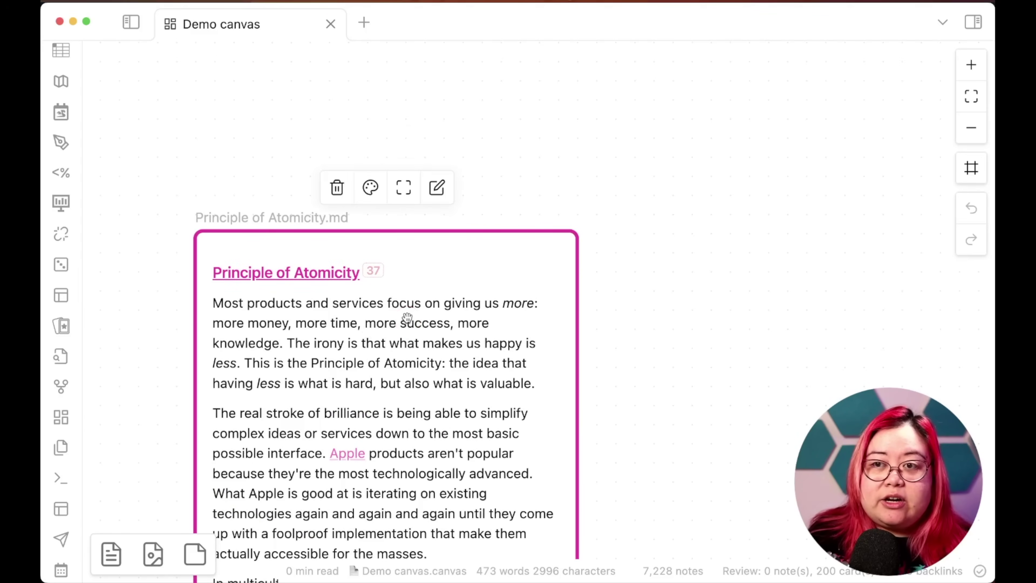
pyautogui.click(408, 318)
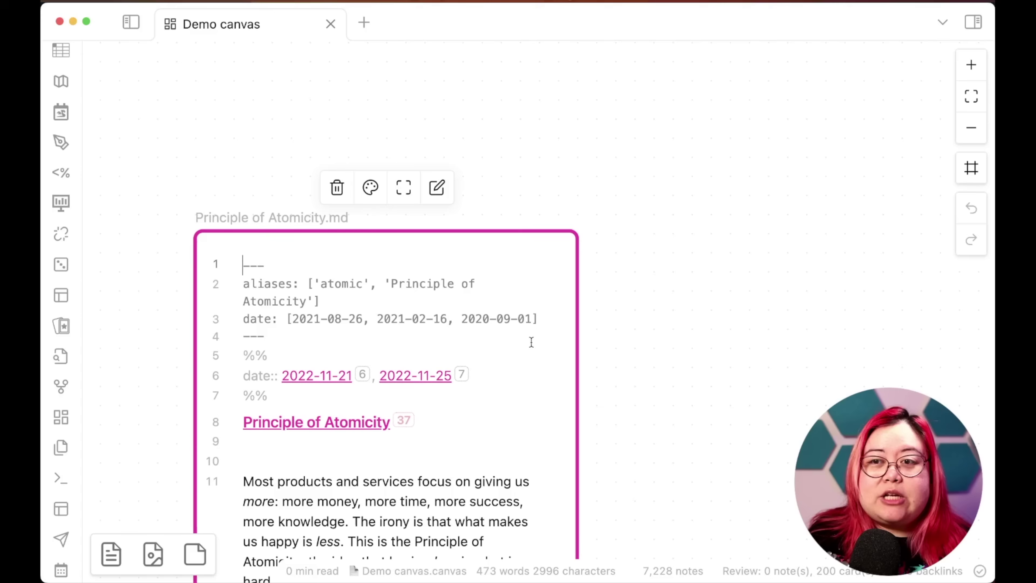
pyautogui.scroll(-2, 526, 355)
pyautogui.click(518, 371)
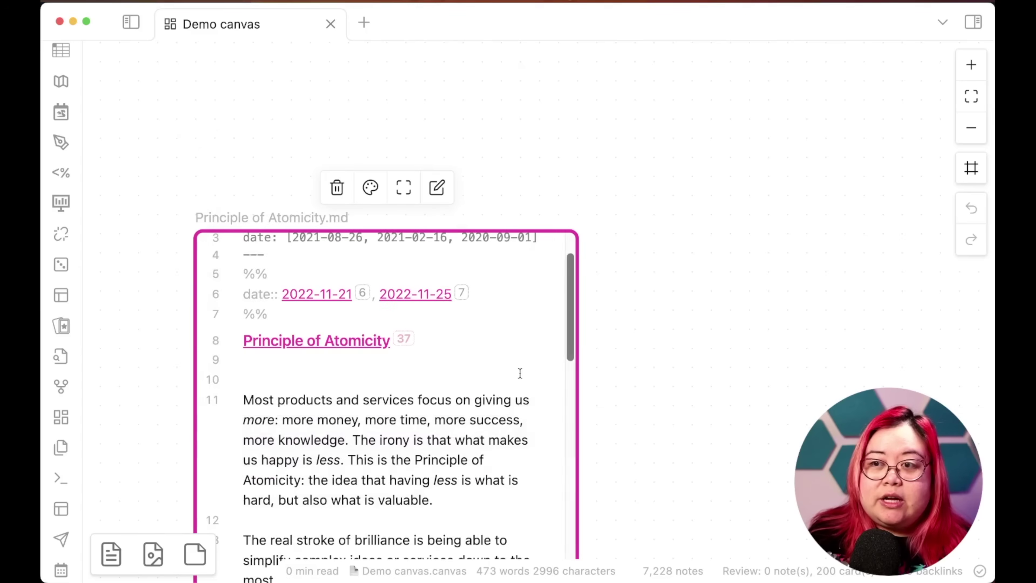
pyautogui.write('Type something here')
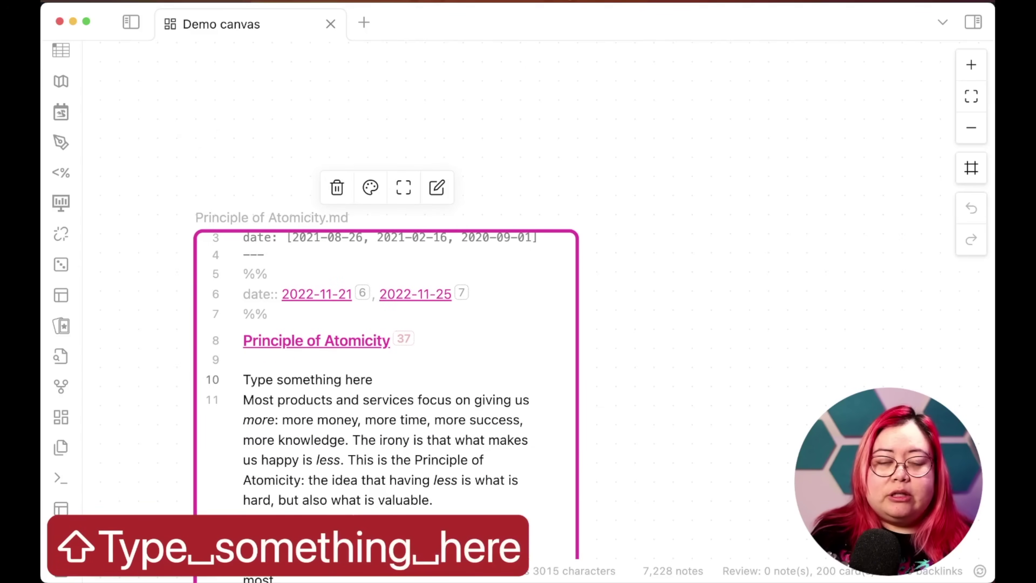
pyautogui.press('super+BackSpace')
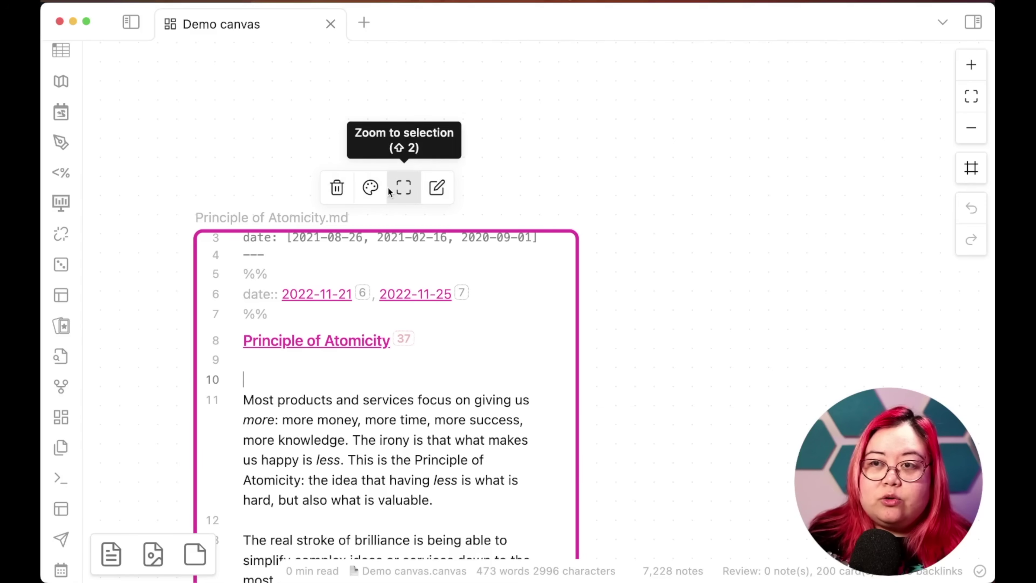
# Colour the Principle of Atomicity card purple, deselect it and undo the last edit
pyautogui.click(371, 189)
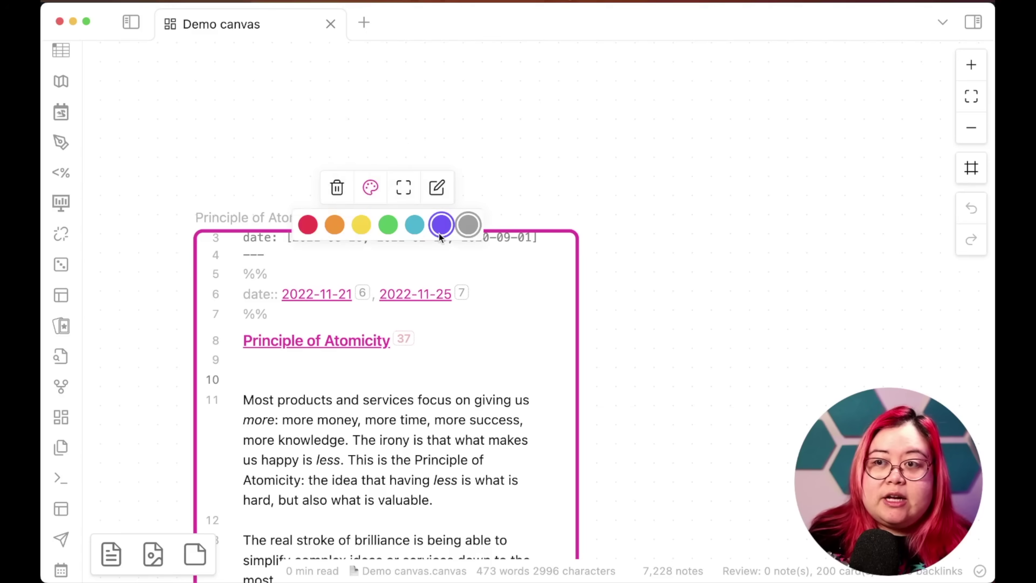
pyautogui.click(441, 225)
pyautogui.click(755, 406)
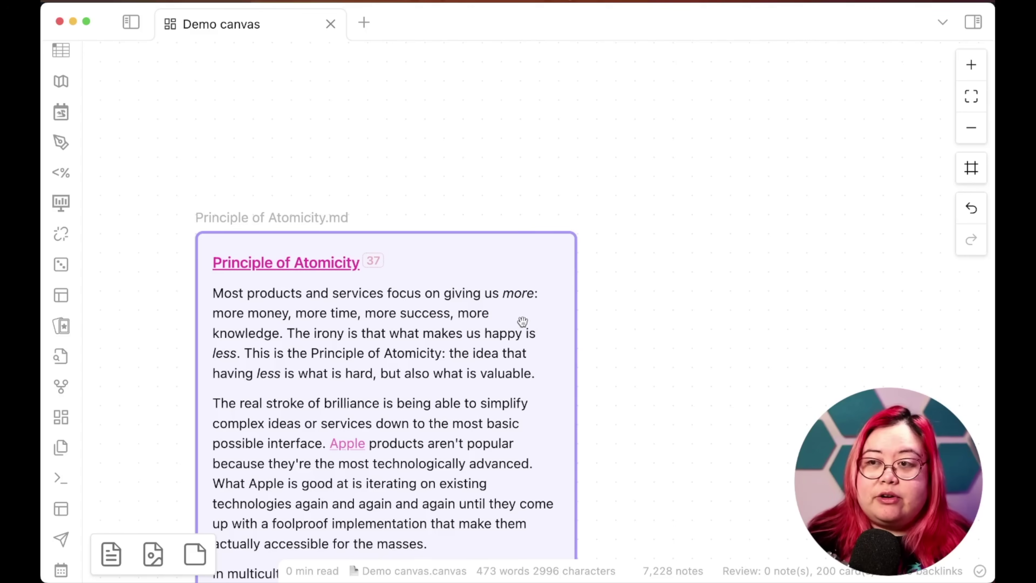
pyautogui.press('super+z')
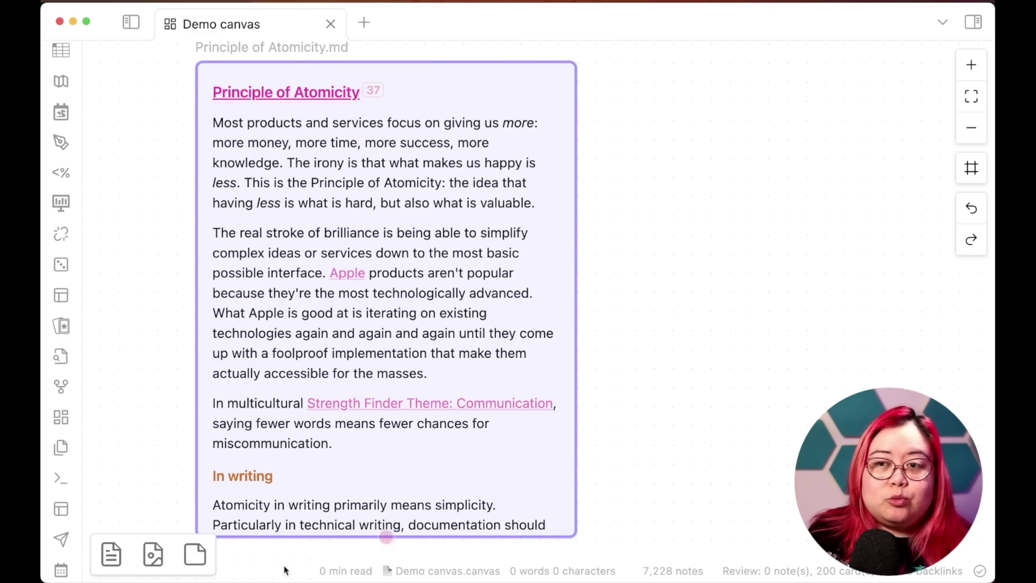
pyautogui.scroll(-3, 61, 543)
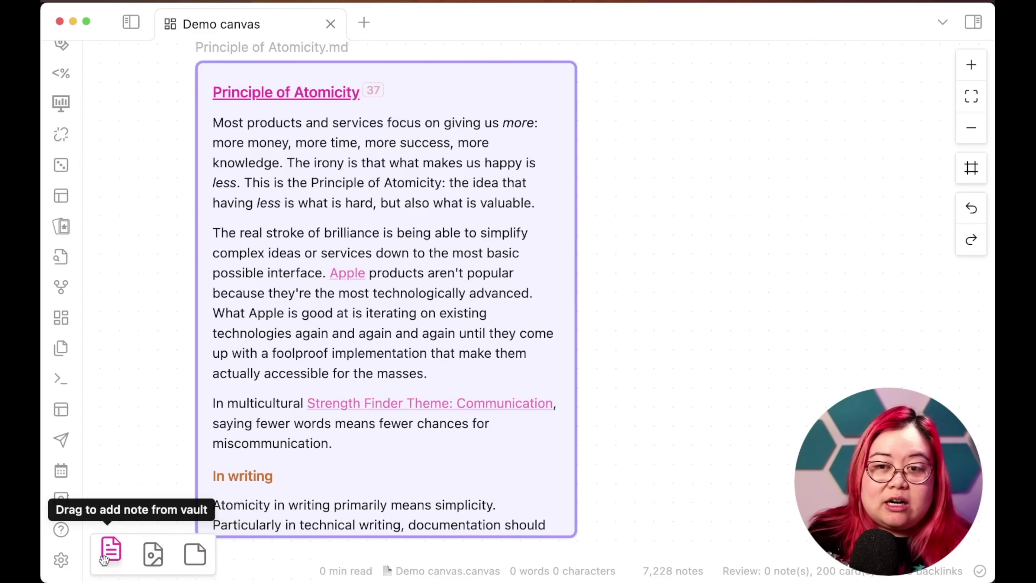
# Add a second card right of the first one holding the Zettelkasten note
pyautogui.moveTo(111, 551); pyautogui.dragTo(902, 306)
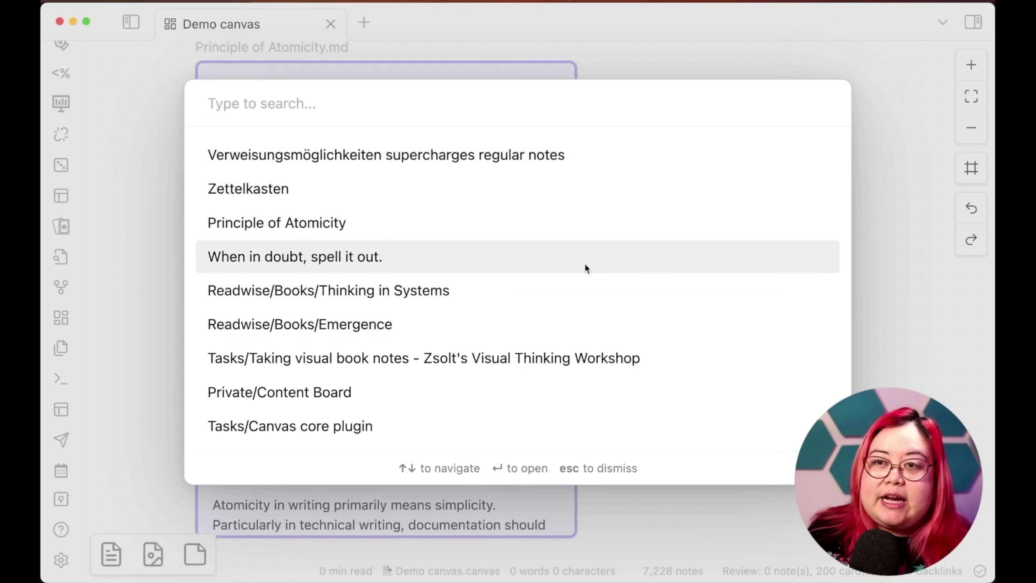
pyautogui.click(518, 187)
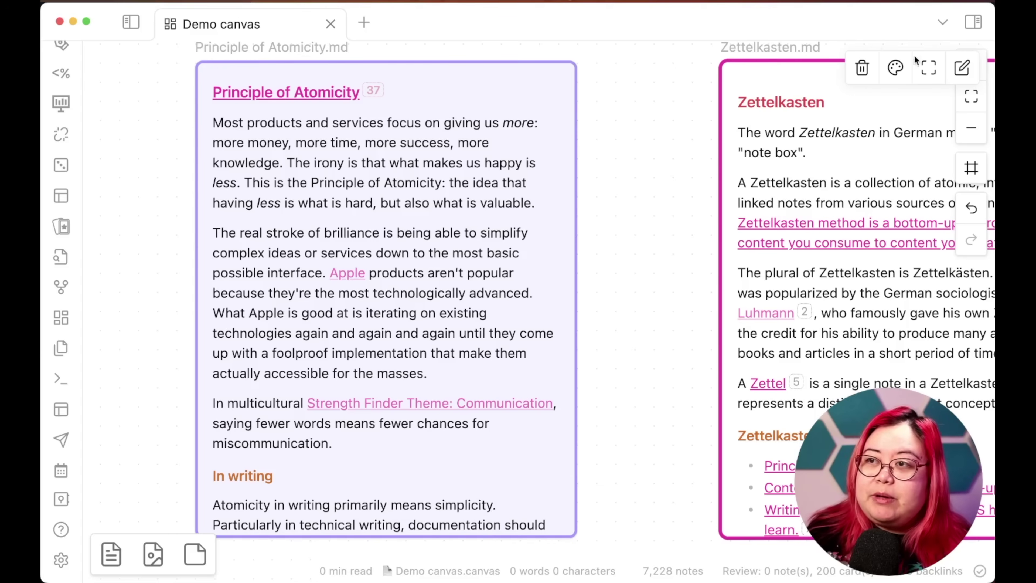
pyautogui.click(971, 132)
pyautogui.click(972, 130)
pyautogui.click(974, 126)
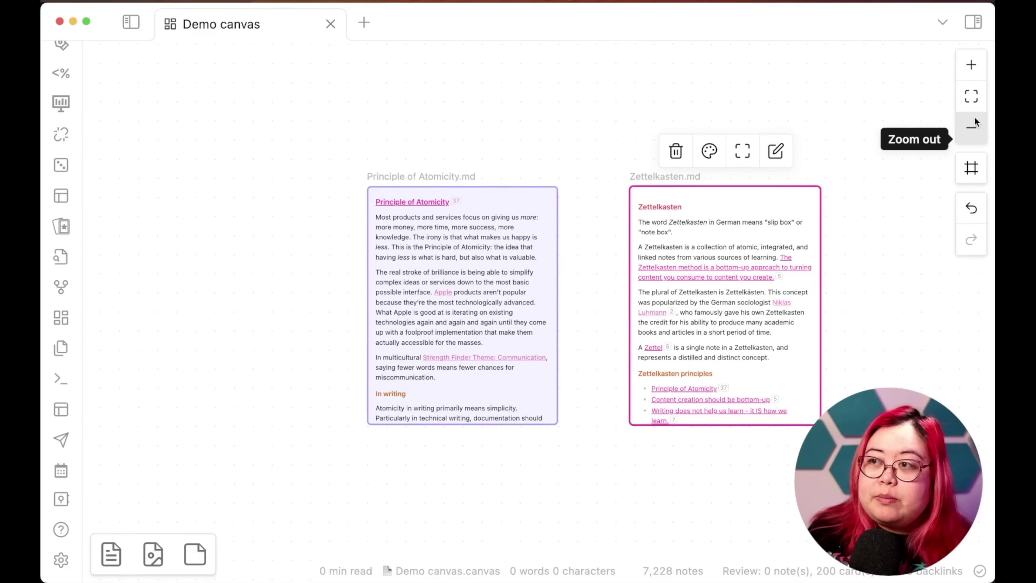
pyautogui.click(971, 65)
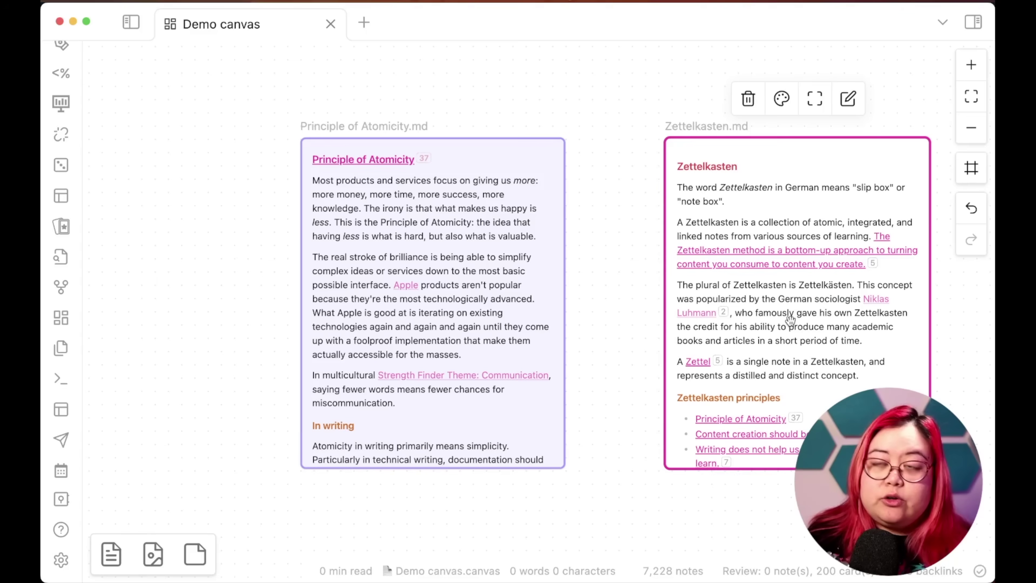
# Move the Zettelkasten card down and to the right
pyautogui.scroll(5, 787, 319)
pyautogui.scroll(-5, 782, 320)
pyautogui.scroll(-5, 783, 321)
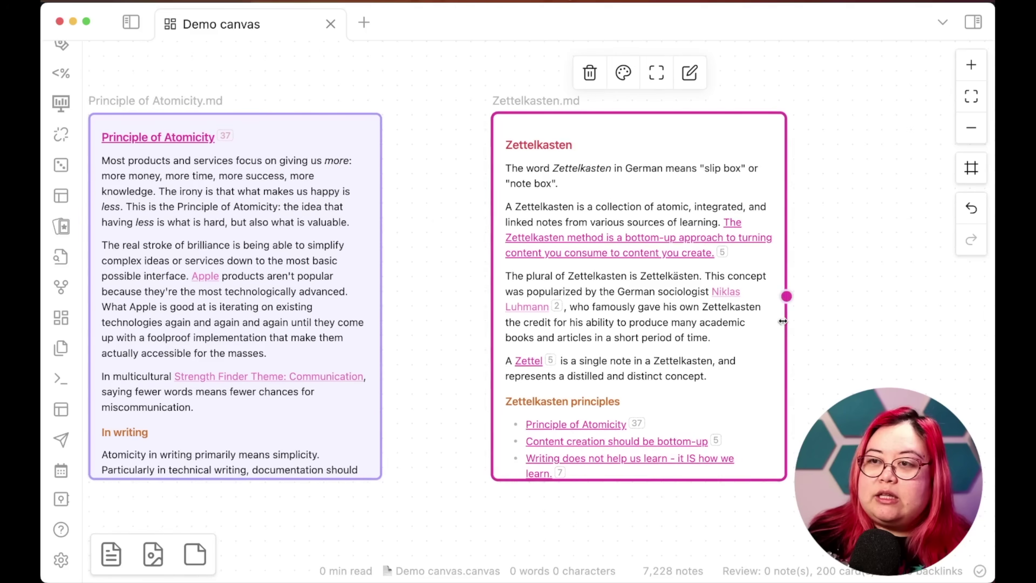
pyautogui.moveTo(530, 206); pyautogui.dragTo(756, 374)
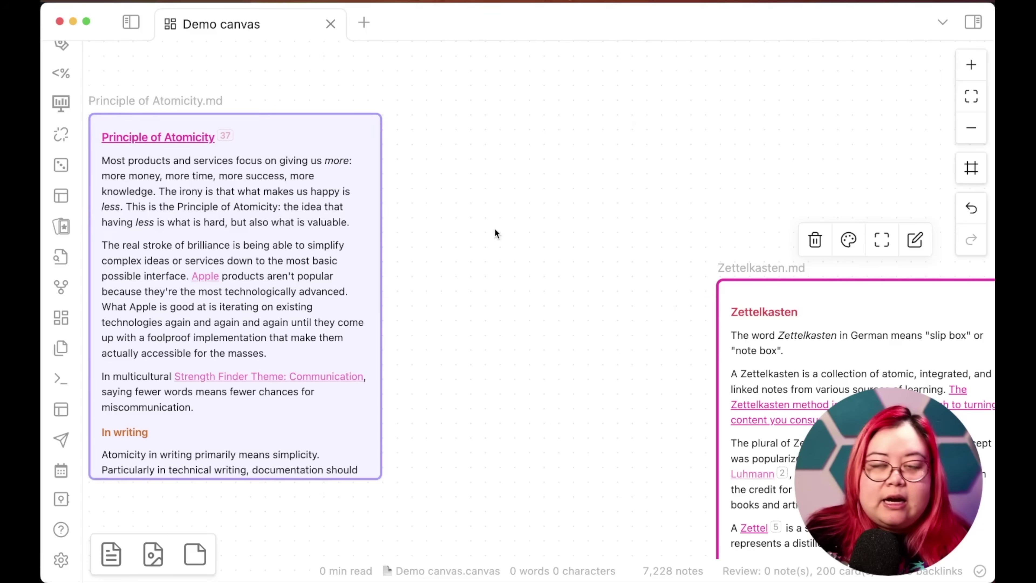
pyautogui.hscroll(10, 494, 228)
pyautogui.scroll(-8, 495, 228)
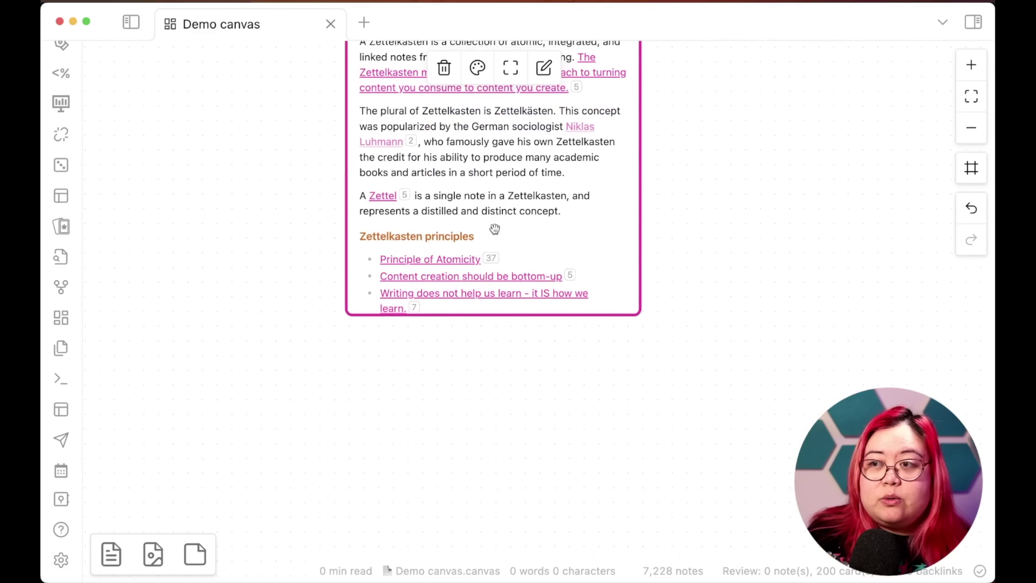
pyautogui.scroll(-15, 250, 193)
pyautogui.hscroll(10, 250, 193)
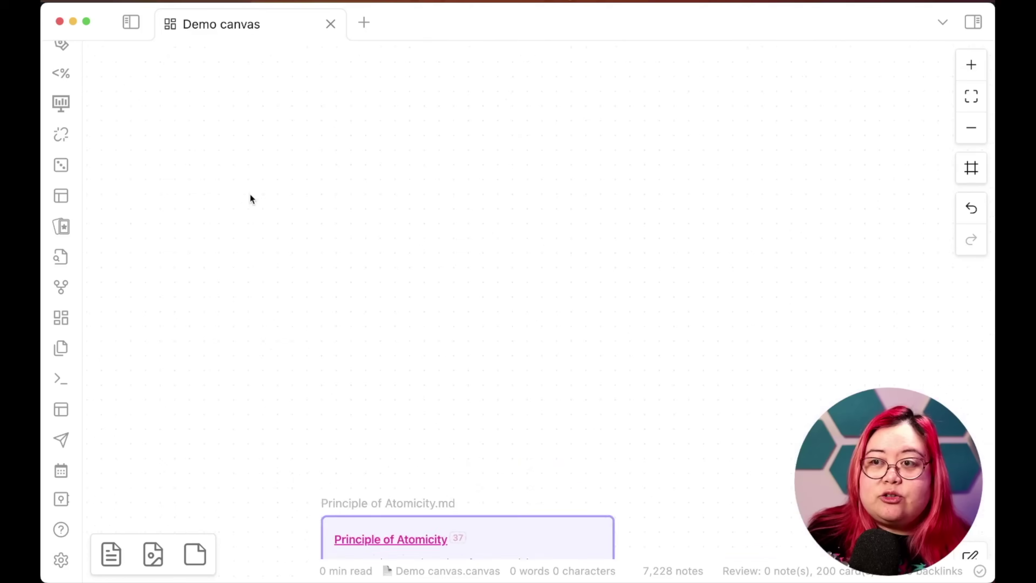
pyautogui.scroll(-15, 250, 199)
pyautogui.hscroll(12, 250, 199)
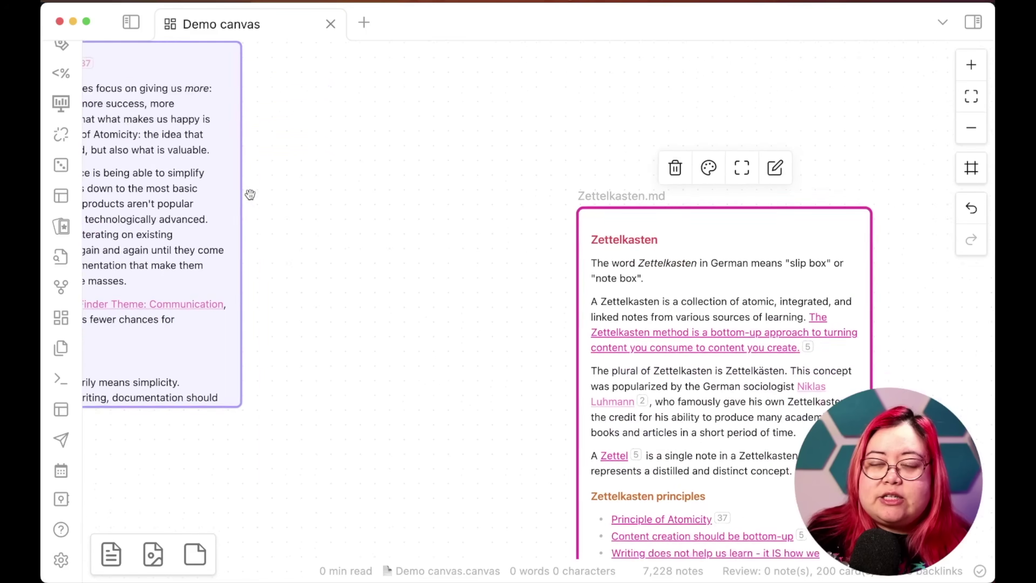
pyautogui.scroll(-5, 430, 199)
pyautogui.hscroll(4, 430, 200)
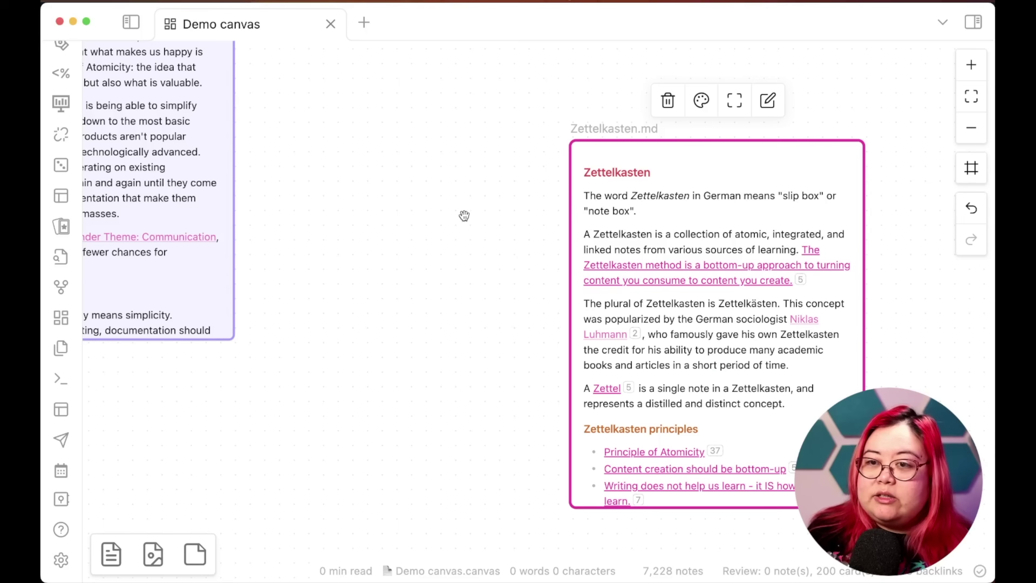
pyautogui.scroll(10, 463, 215)
pyautogui.hscroll(-13, 463, 215)
pyautogui.hscroll(8, 459, 139)
pyautogui.scroll(-6, 459, 138)
pyautogui.hscroll(-13, 449, 163)
pyautogui.scroll(2, 448, 164)
pyautogui.hscroll(10, 431, 184)
pyautogui.scroll(-2, 430, 184)
pyautogui.moveTo(430, 185); pyautogui.dragTo(422, 247)
pyautogui.scroll(-5, 579, 258)
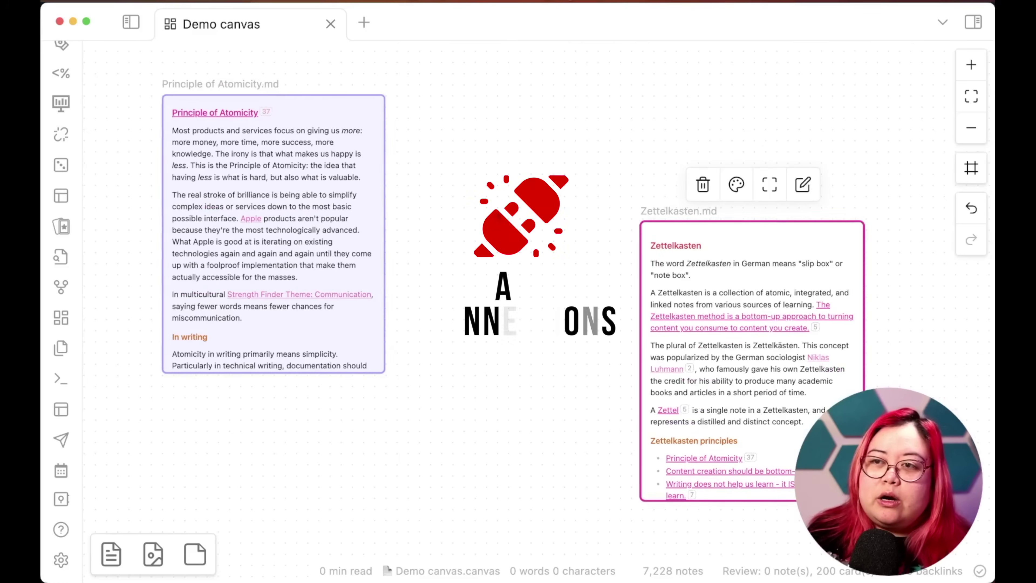
pyautogui.click(428, 245)
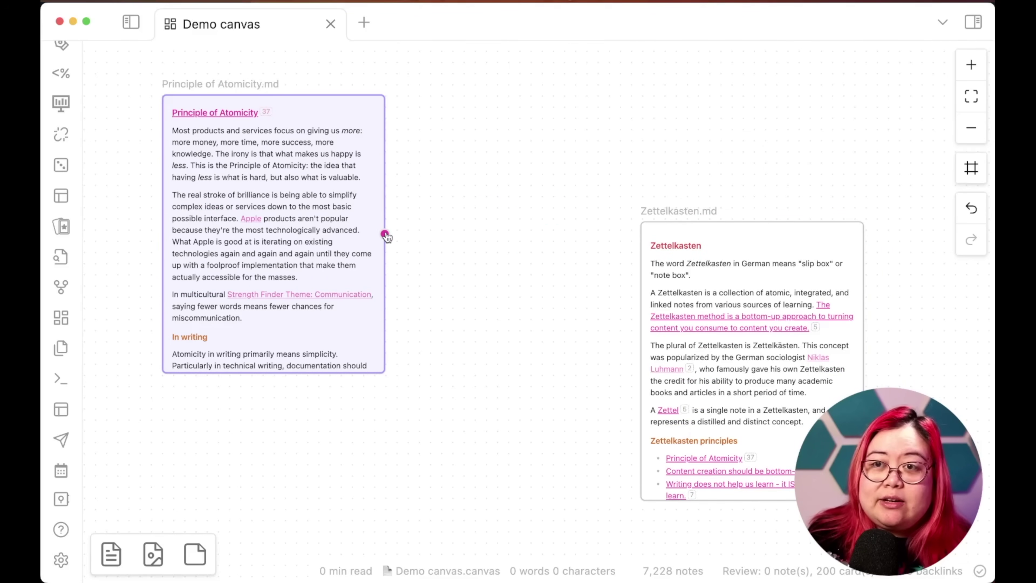
# Draw an arrow from the Atomicity card to Zettelkasten's left side, then shift Zettelkasten lower right
pyautogui.moveTo(386, 236); pyautogui.dragTo(774, 496)
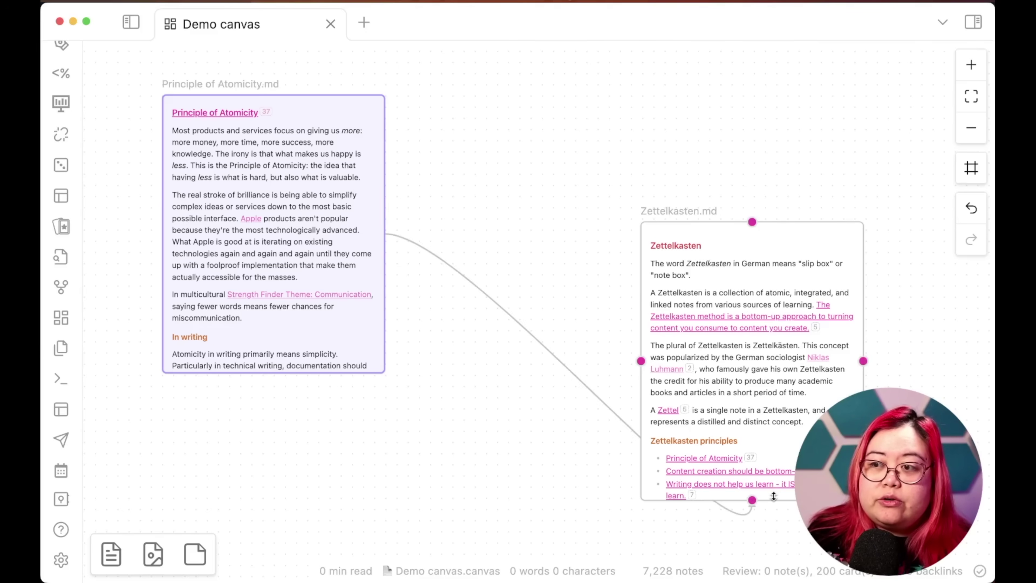
pyautogui.moveTo(713, 484); pyautogui.dragTo(642, 364)
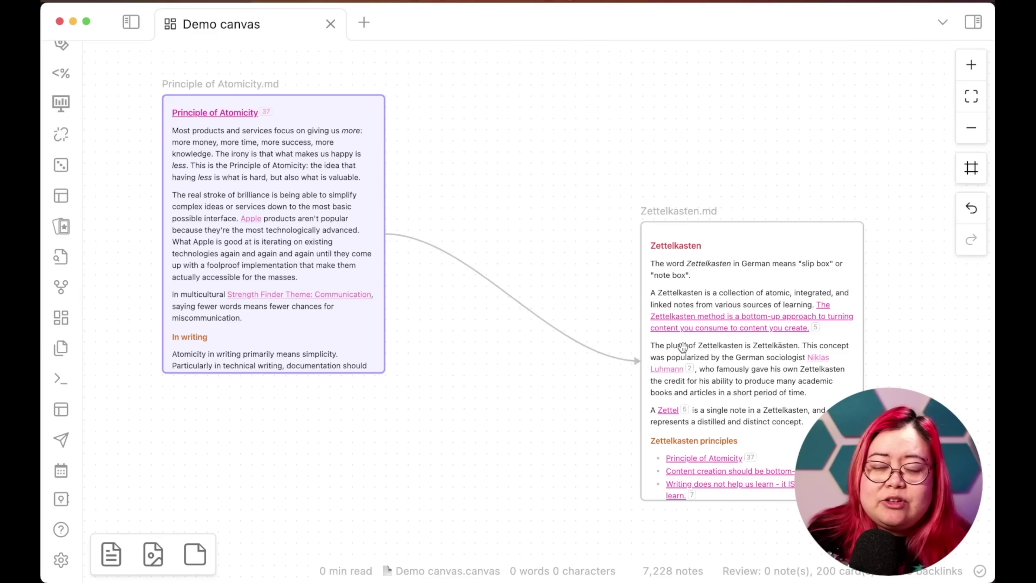
pyautogui.moveTo(679, 316); pyautogui.dragTo(745, 468)
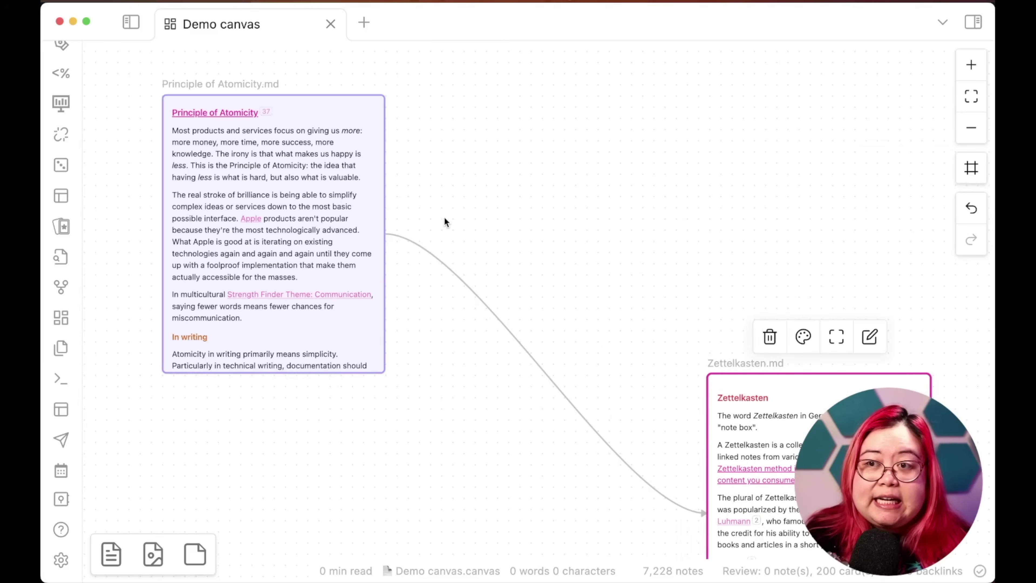
# Make the Zettelkasten card yellow using the card colour palette
pyautogui.click(624, 208)
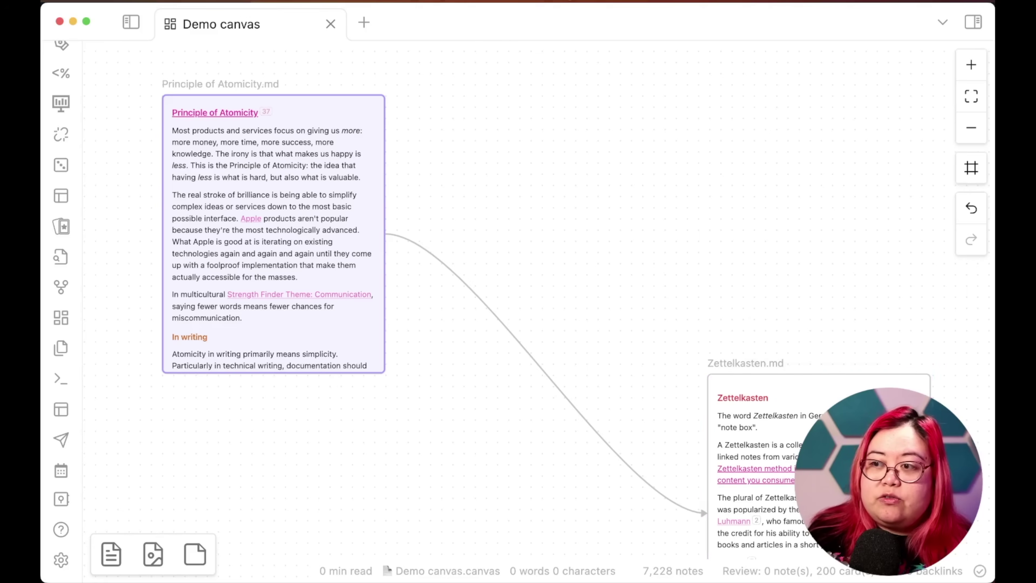
pyautogui.click(746, 409)
pyautogui.click(795, 345)
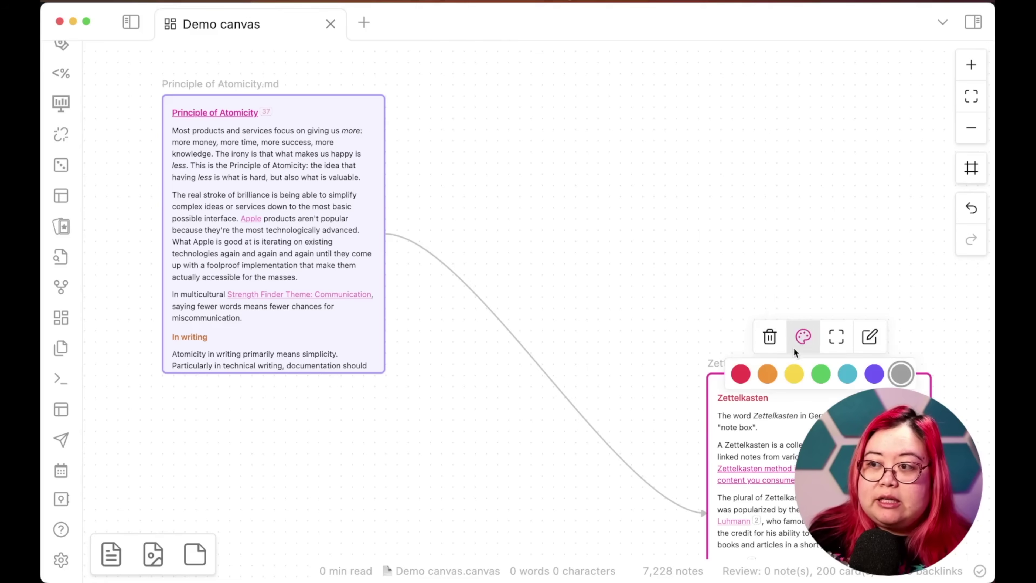
pyautogui.click(793, 375)
pyautogui.click(614, 265)
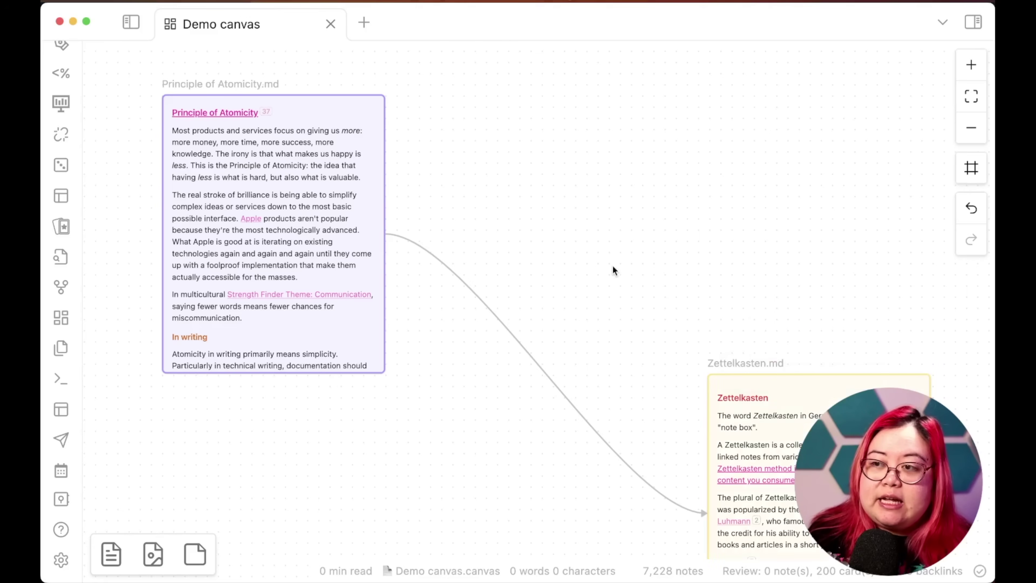
# Scroll through the Zettelkasten card's note text, briefly entering and leaving edit mode
pyautogui.scroll(2, 604, 245)
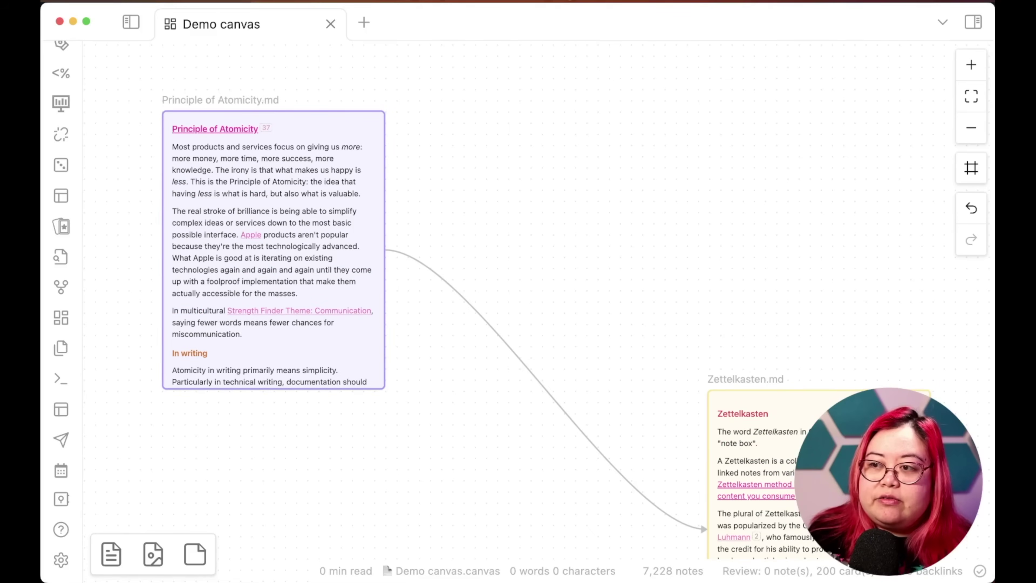
pyautogui.click(755, 450)
pyautogui.scroll(-6, 755, 449)
pyautogui.scroll(-2, 624, 327)
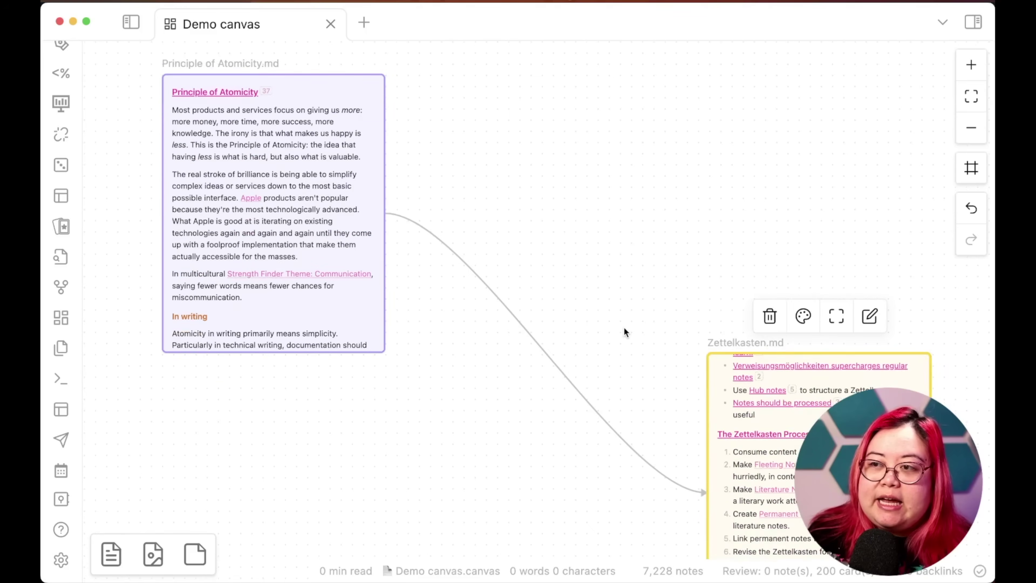
pyautogui.scroll(-5, 625, 328)
pyautogui.scroll(-8, 782, 302)
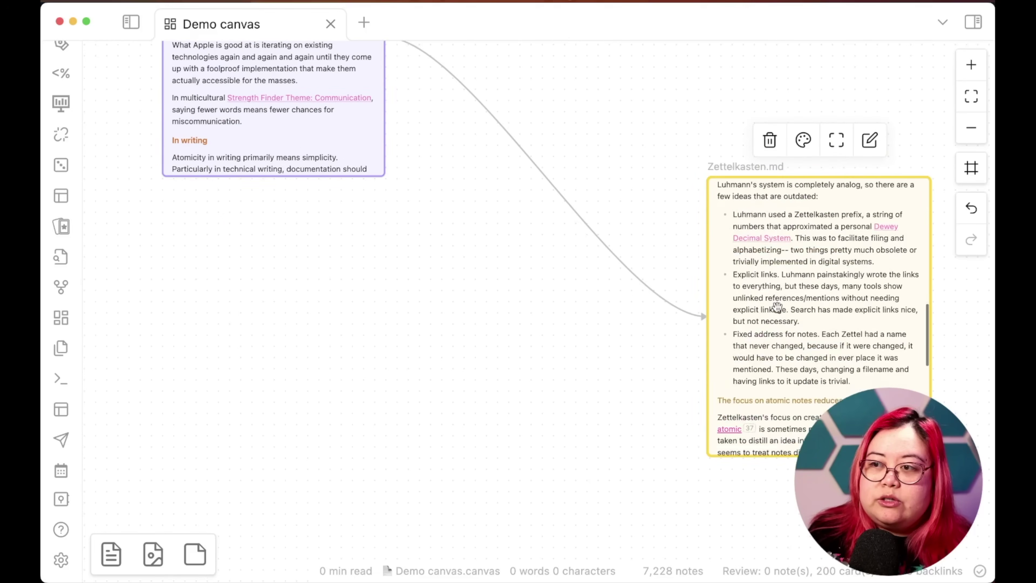
pyautogui.doubleClick(848, 326)
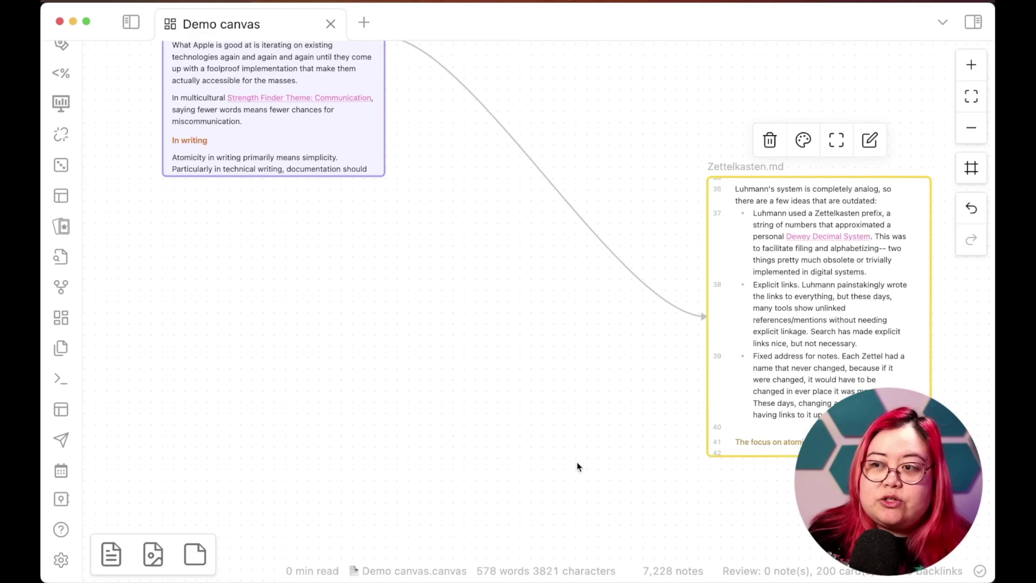
pyautogui.click(577, 453)
pyautogui.scroll(7, 578, 453)
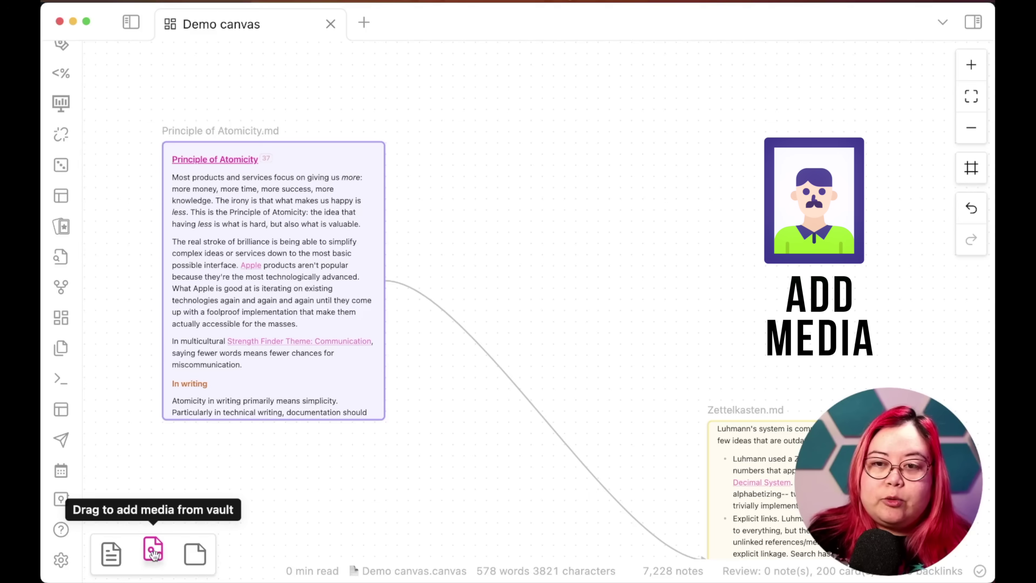
# Add a media card with thumbnail-visual-zettelkasten.png, found by searching 'zettel'
pyautogui.moveTo(149, 547); pyautogui.dragTo(678, 194)
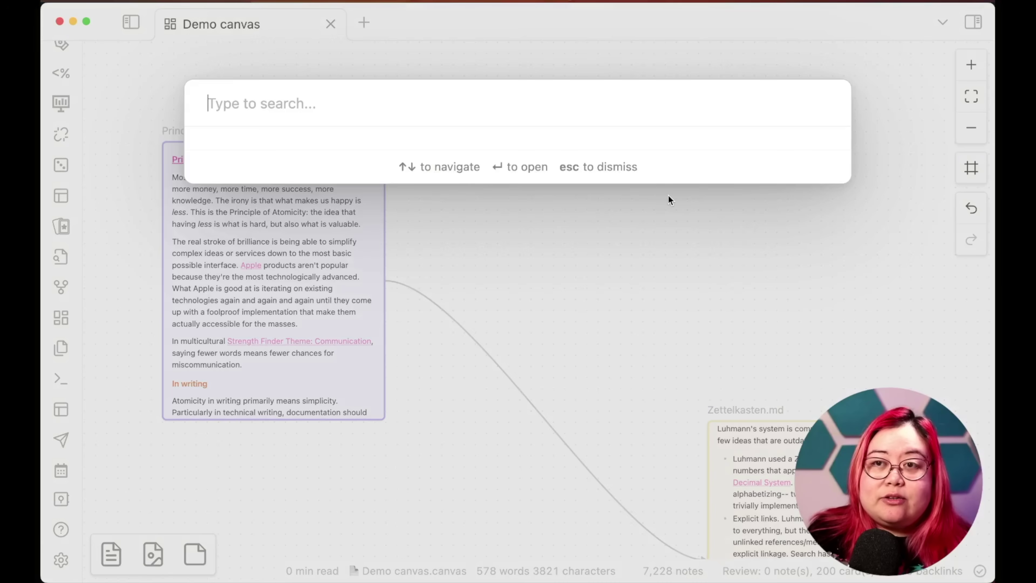
pyautogui.write('zettel')
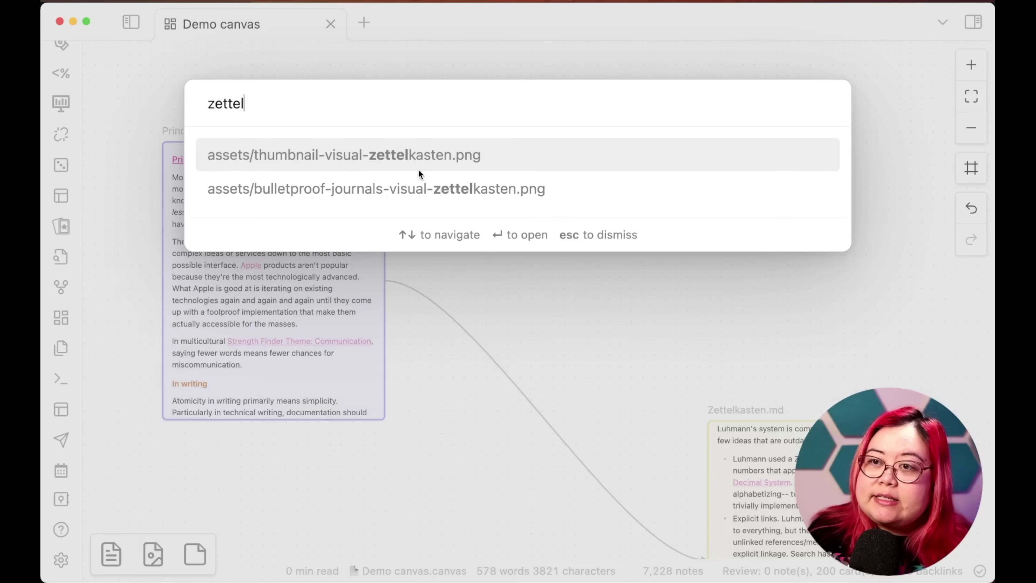
pyautogui.click(284, 157)
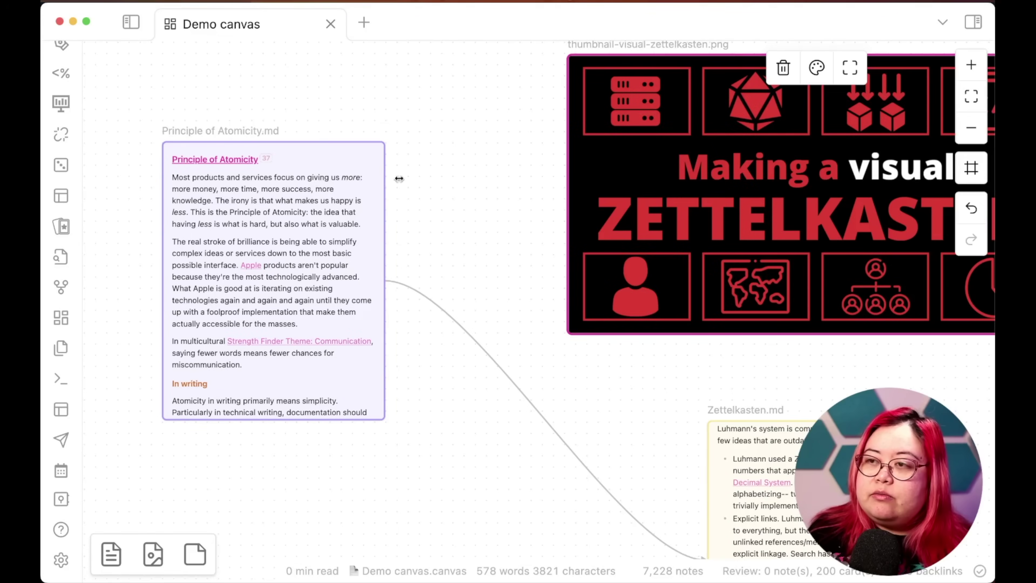
# Shrink the ZETTELKASTEN image card and move it above the note cards
pyautogui.scroll(-1, 798, 169)
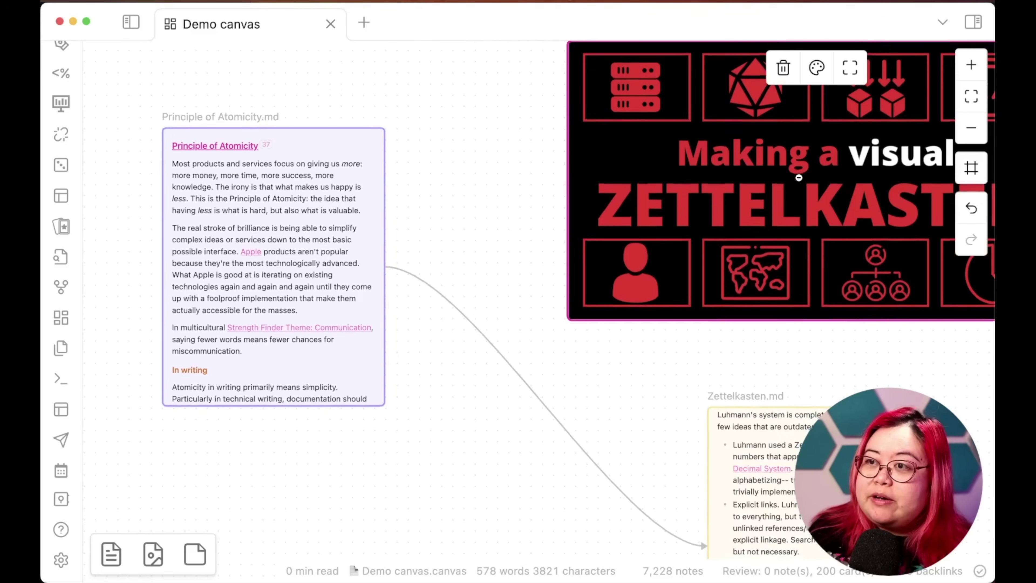
pyautogui.moveTo(514, 102); pyautogui.dragTo(243, 162)
pyautogui.scroll(2, 244, 162)
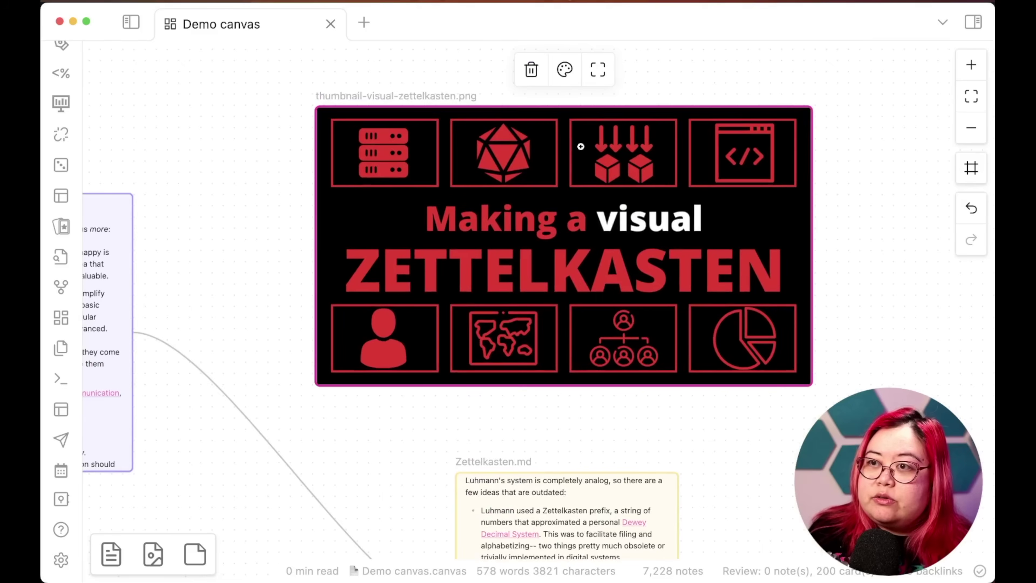
pyautogui.moveTo(811, 108); pyautogui.dragTo(603, 194)
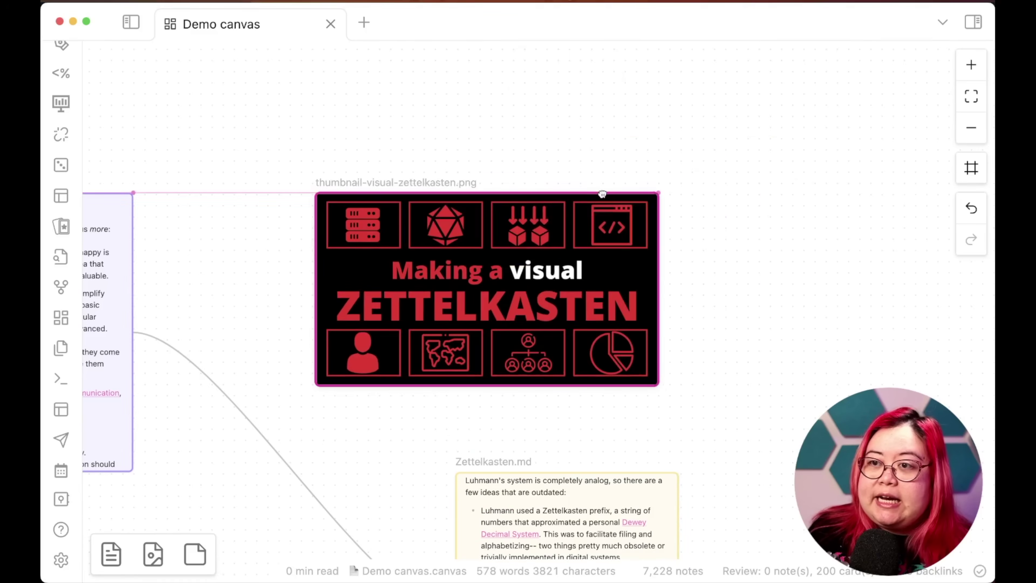
pyautogui.moveTo(456, 331); pyautogui.dragTo(502, 215)
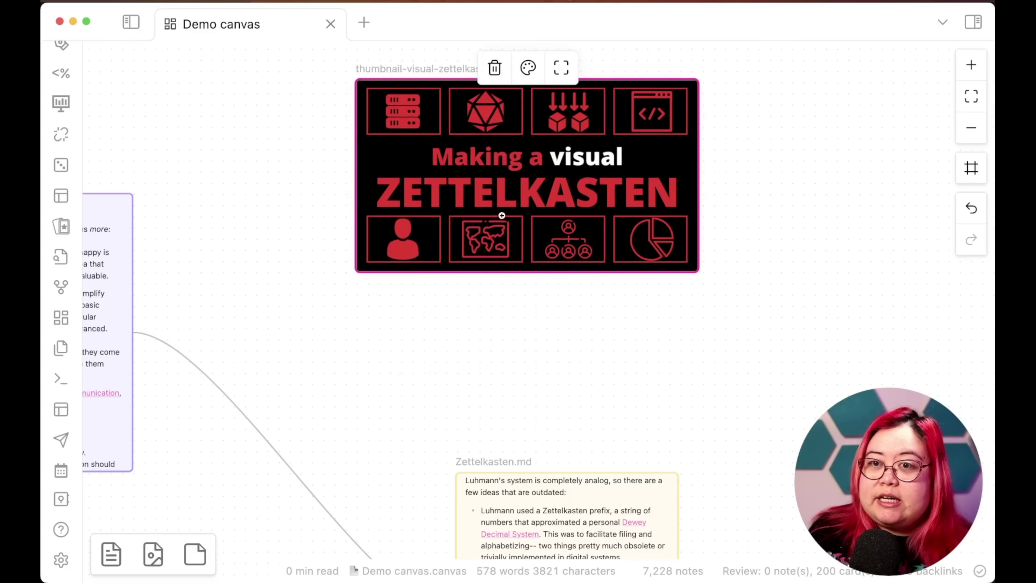
pyautogui.scroll(-3, 370, 337)
pyautogui.hscroll(-2, 369, 337)
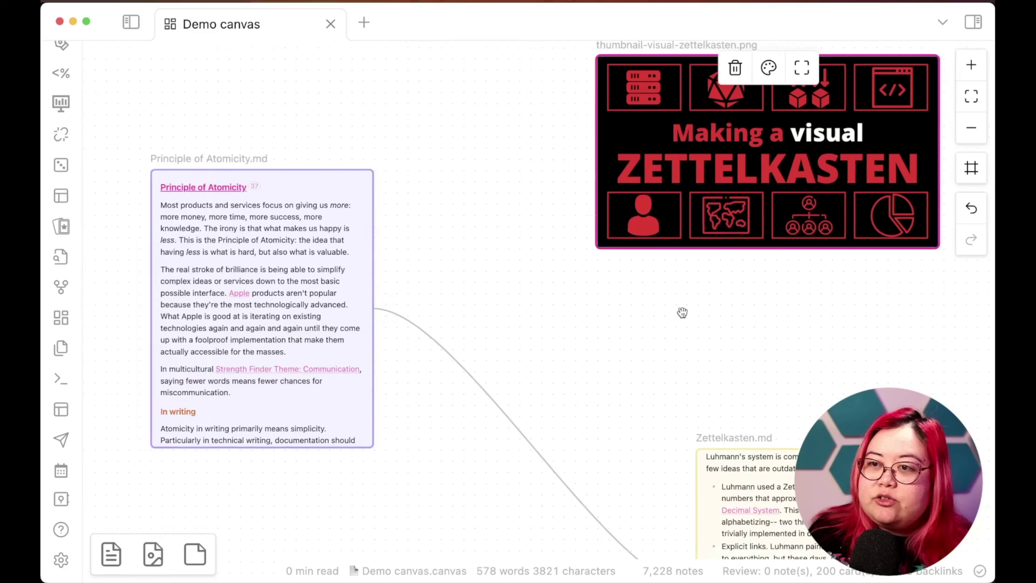
pyautogui.scroll(2, 388, 273)
pyautogui.hscroll(3, 388, 274)
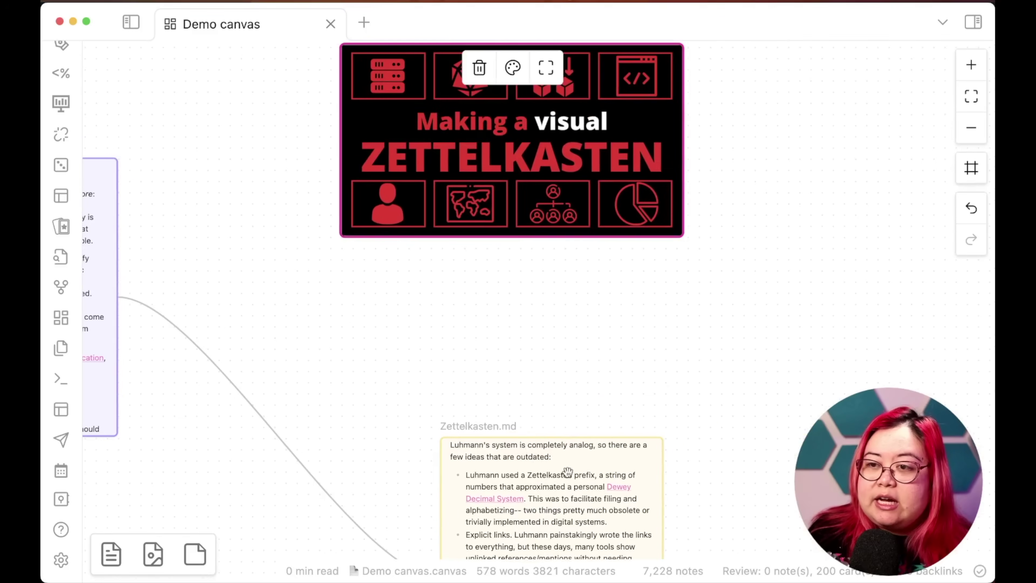
# Draw an arrow from the image card's bottom to Zettelkasten's top, nudging the image up-left
pyautogui.moveTo(512, 239); pyautogui.dragTo(552, 438)
pyautogui.moveTo(608, 195); pyautogui.dragTo(573, 206)
pyautogui.click(820, 287)
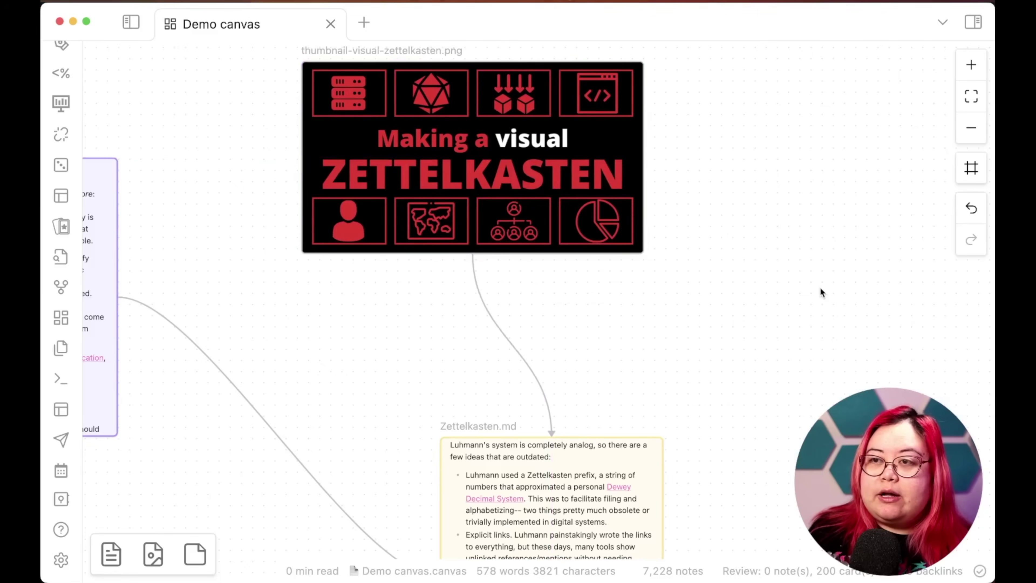
pyautogui.scroll(2, 818, 286)
pyautogui.scroll(-3, 796, 276)
pyautogui.scroll(5, 797, 276)
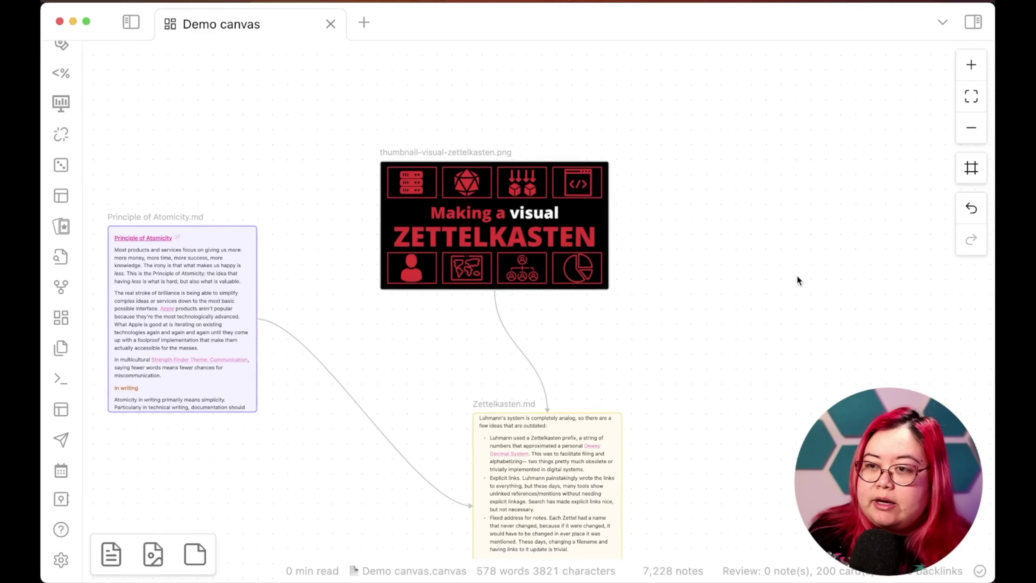
pyautogui.hscroll(-5, 532, 357)
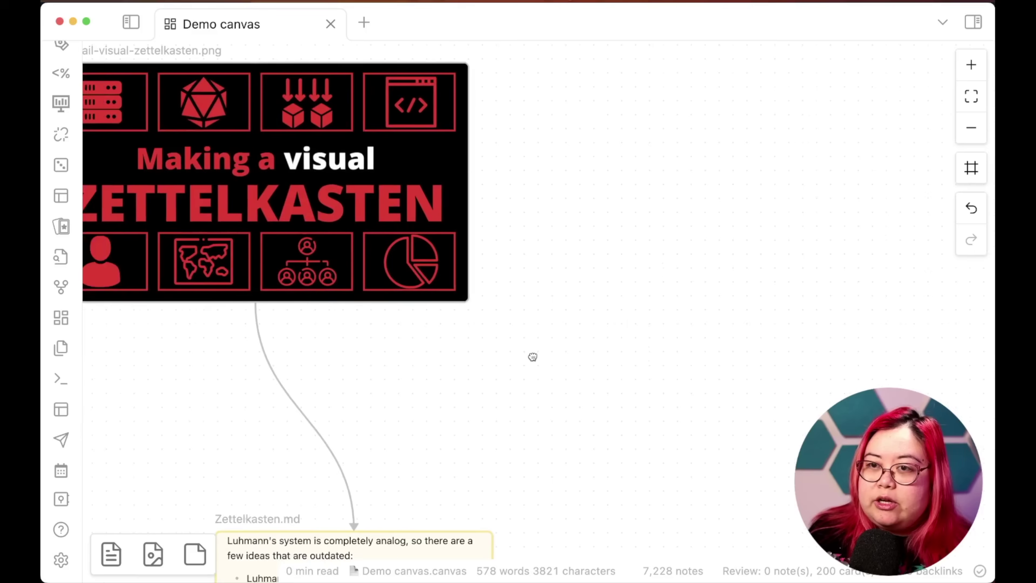
pyautogui.scroll(2, 693, 408)
pyautogui.scroll(-3, 691, 410)
pyautogui.scroll(-10, 576, 236)
pyautogui.scroll(10, 557, 211)
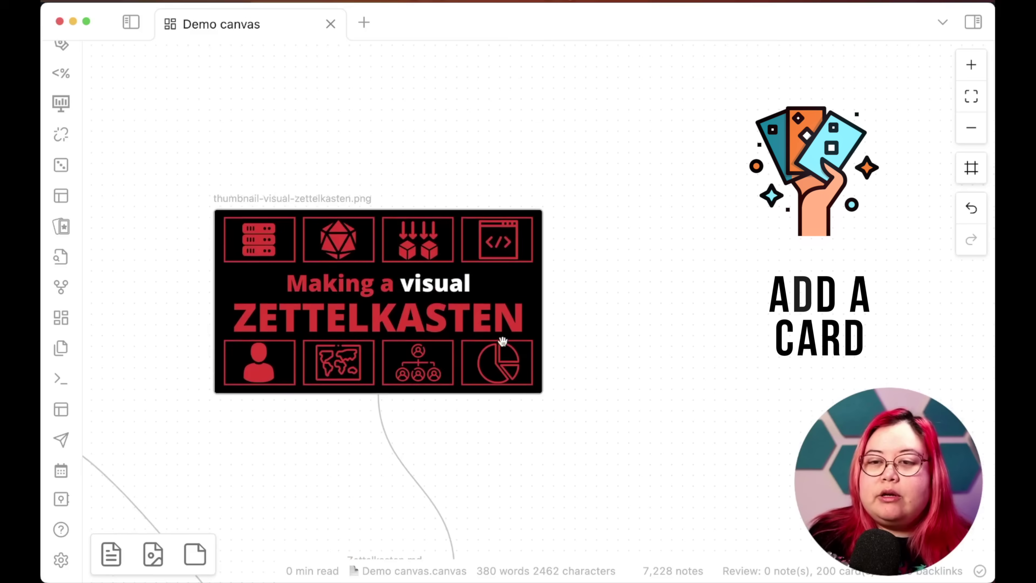
# Open 'How to make your notes visual' in a new tab and locate its Related videos and resources section
pyautogui.scroll(-2, 650, 331)
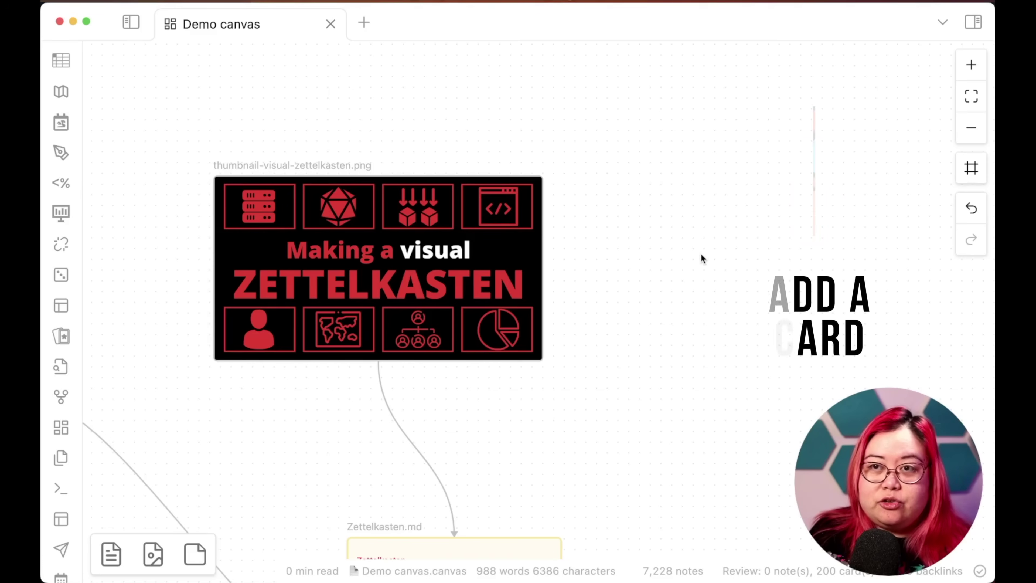
pyautogui.press('super+t')
pyautogui.press('super+o')
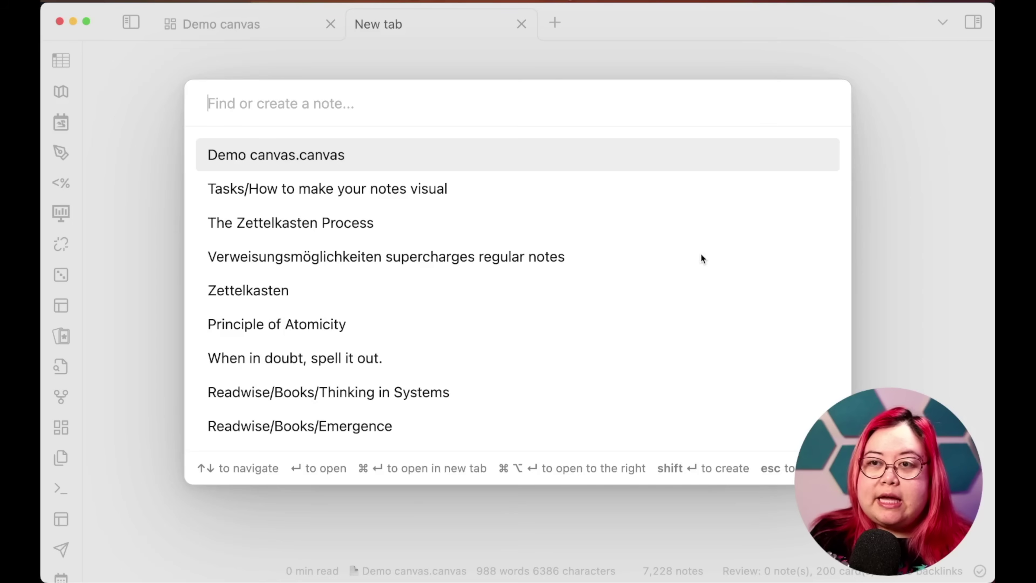
pyautogui.press('Down')
pyautogui.press('Return')
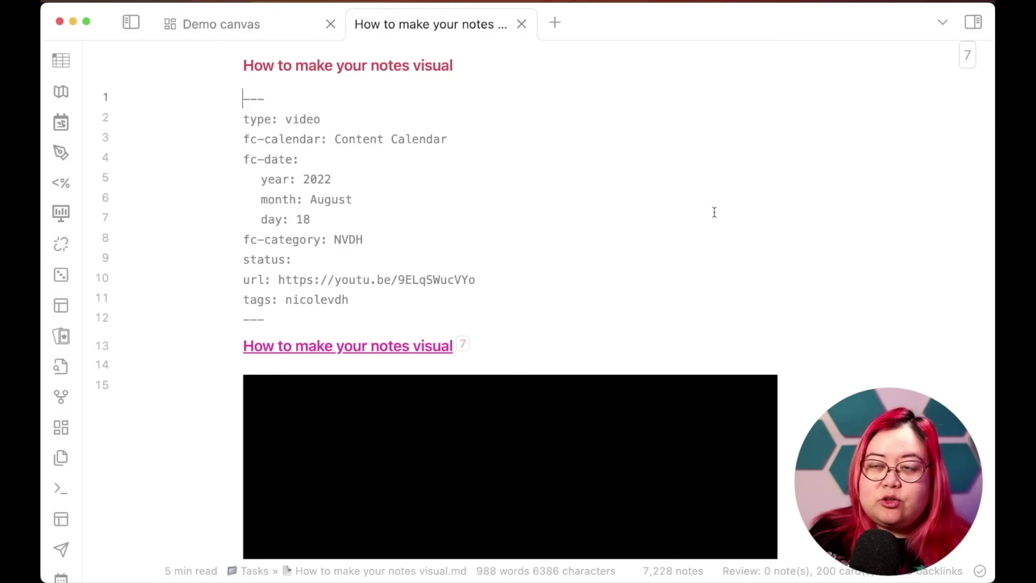
pyautogui.scroll(-5, 714, 212)
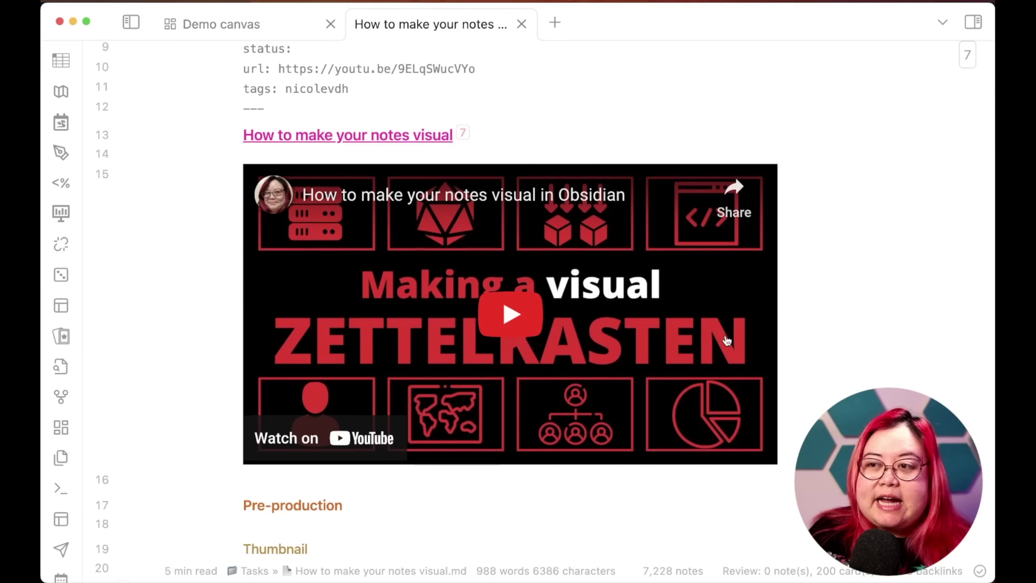
pyautogui.scroll(-20, 862, 363)
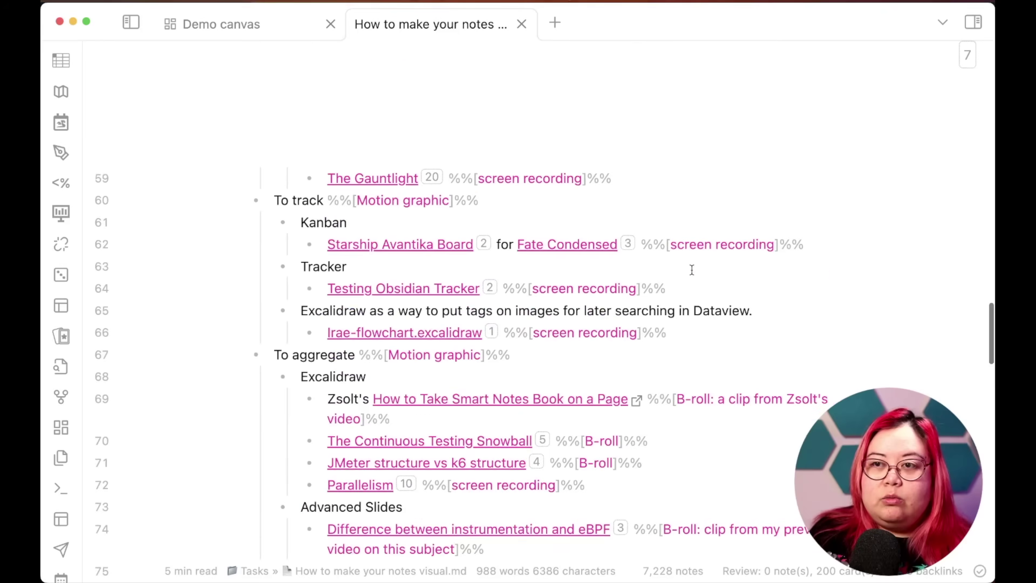
pyautogui.scroll(-15, 692, 286)
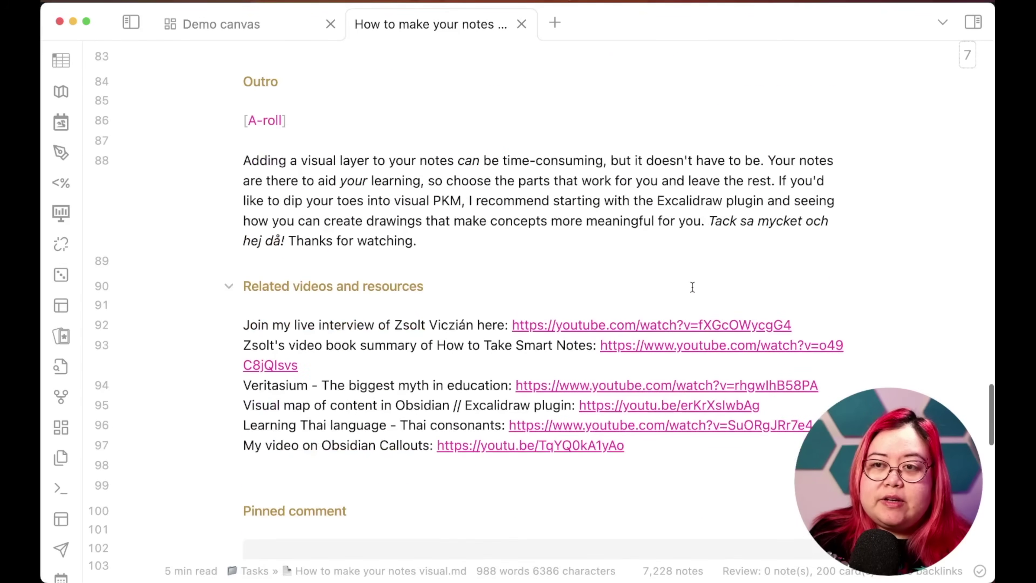
pyautogui.moveTo(666, 359); pyautogui.dragTo(220, 194)
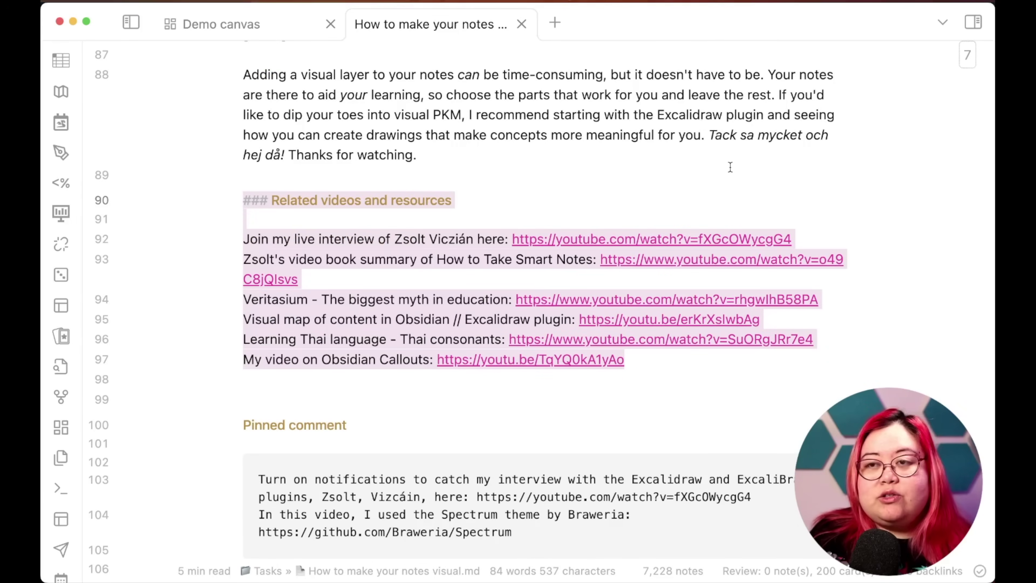
pyautogui.click(547, 198)
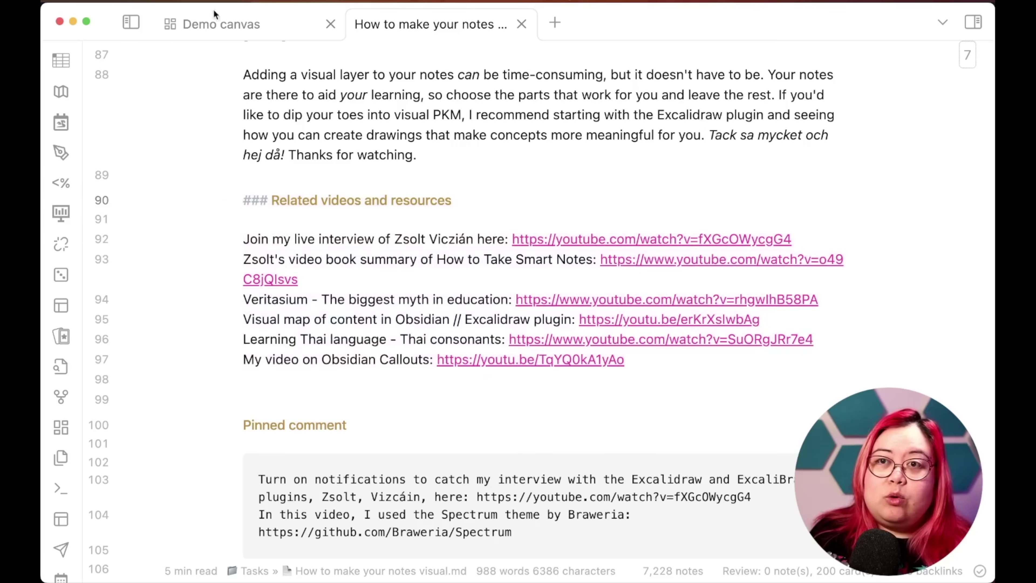
# Back on Demo canvas, add a card embedding ![[how to make#Related videos and resources]]
pyautogui.hotkey('ctrl', 'Tab')
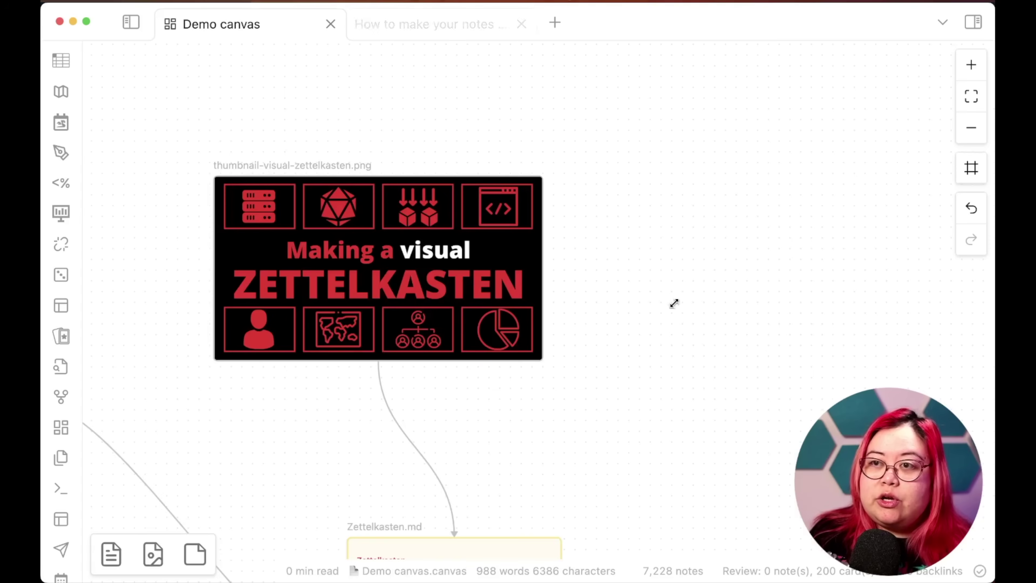
pyautogui.moveTo(195, 552); pyautogui.dragTo(739, 300)
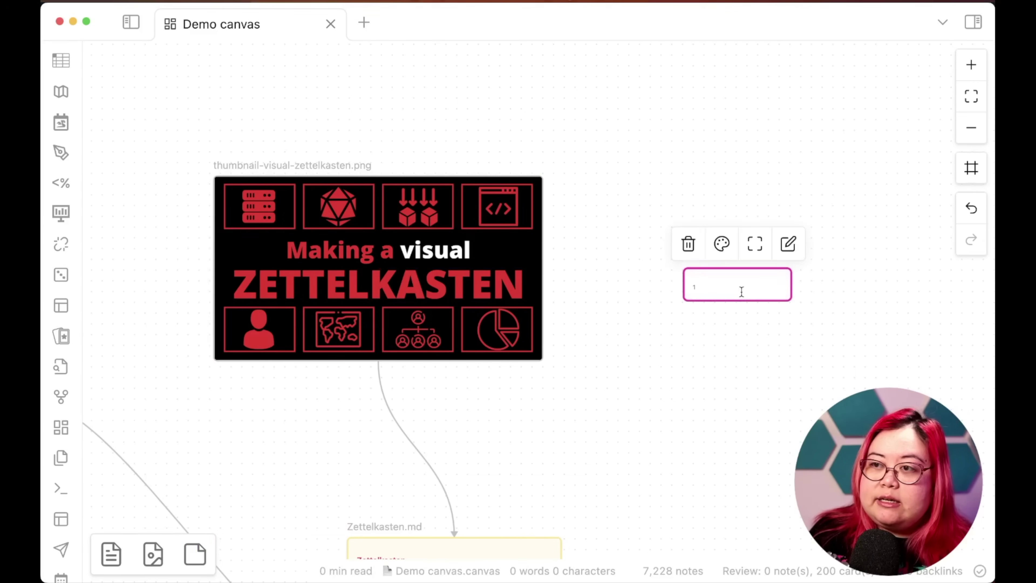
pyautogui.write('![[')
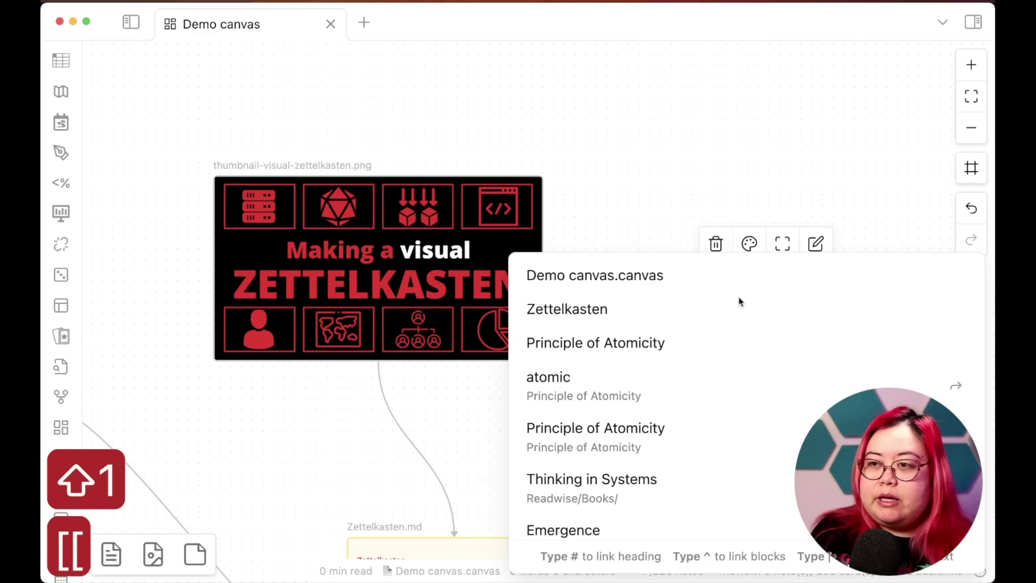
pyautogui.write('how to make')
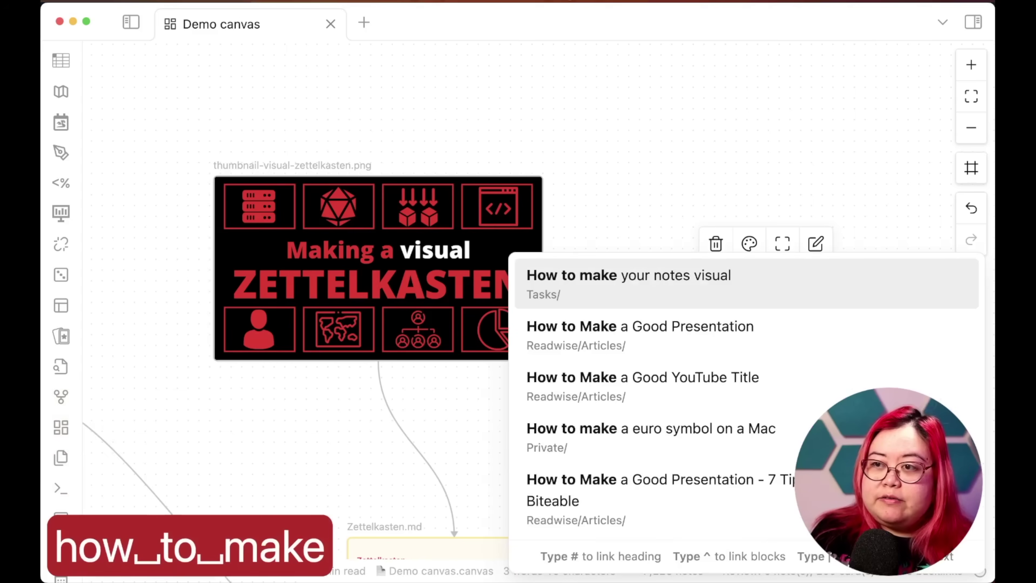
pyautogui.write('#')
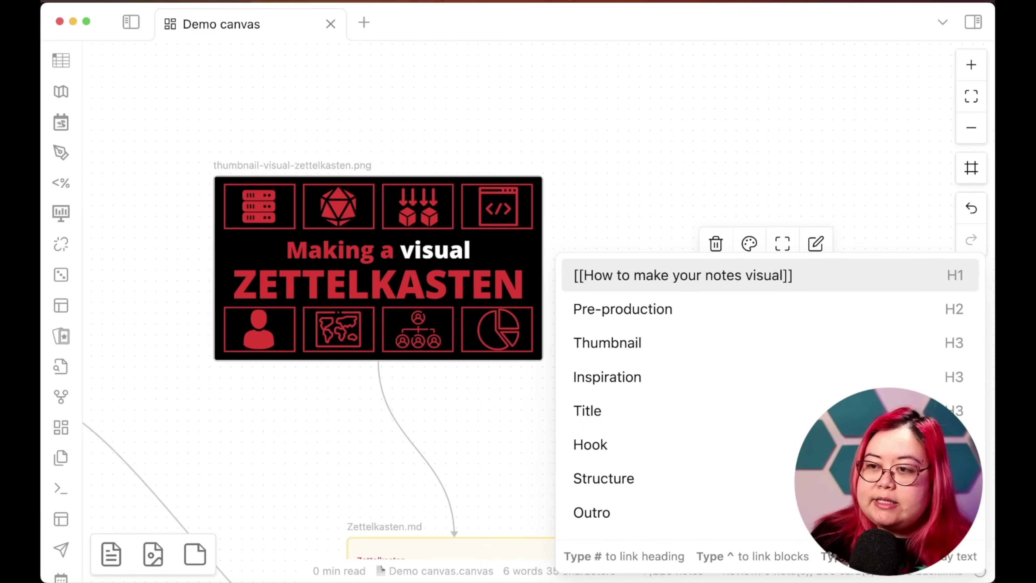
pyautogui.press('Up')
pyautogui.press('Up')
pyautogui.press('Up')
pyautogui.press('Up')
pyautogui.press('Up')
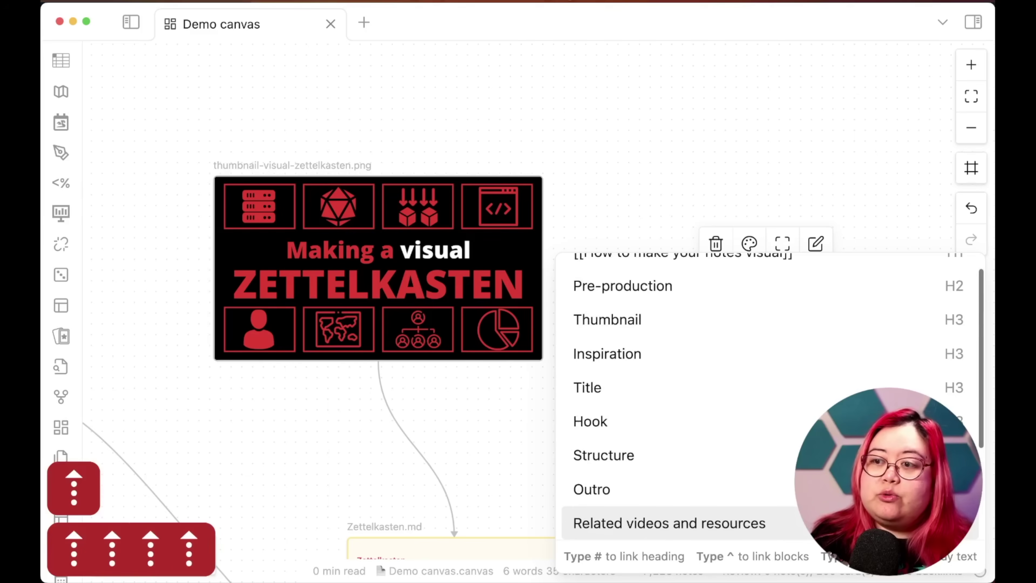
pyautogui.press('Return')
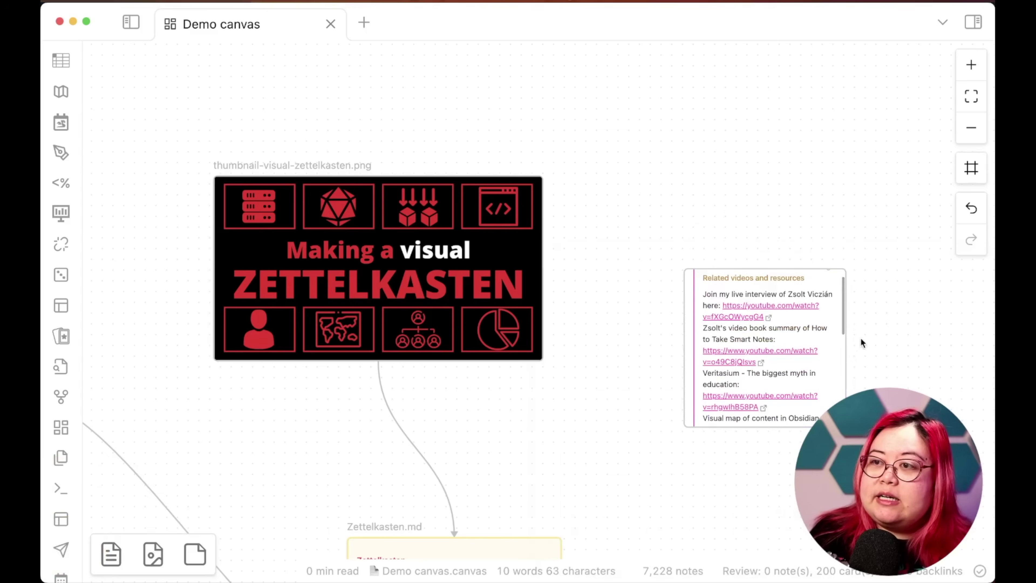
pyautogui.scroll(5, 861, 338)
# Enlarge the Related videos and resources card so its links fit
pyautogui.moveTo(857, 249); pyautogui.dragTo(935, 110)
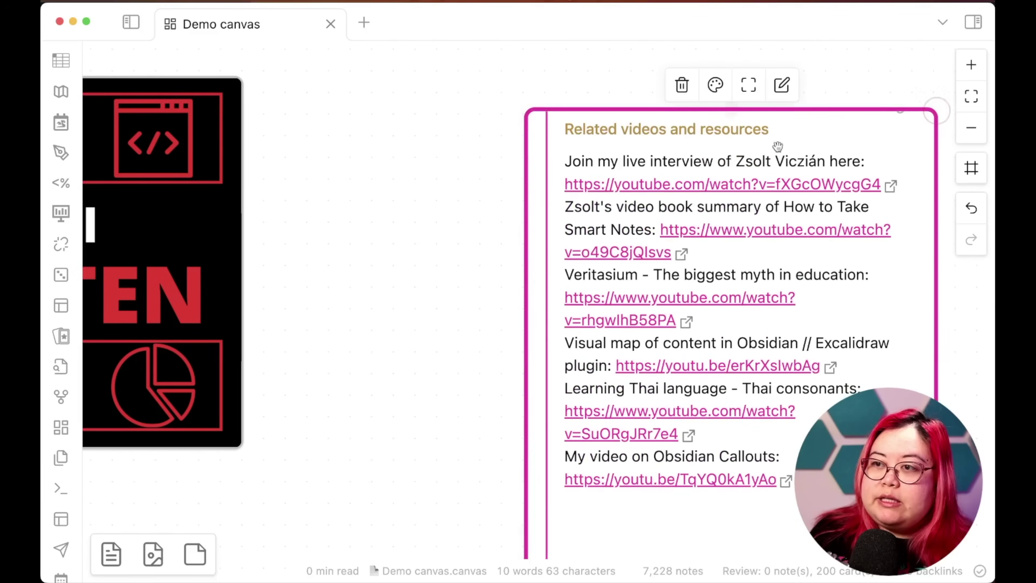
pyautogui.click(420, 367)
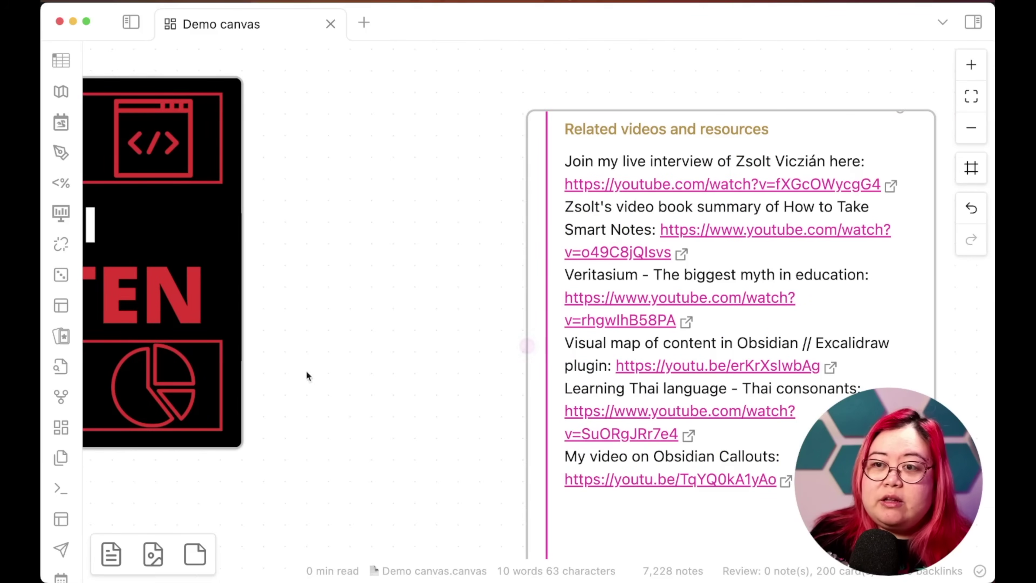
pyautogui.scroll(-1, 426, 341)
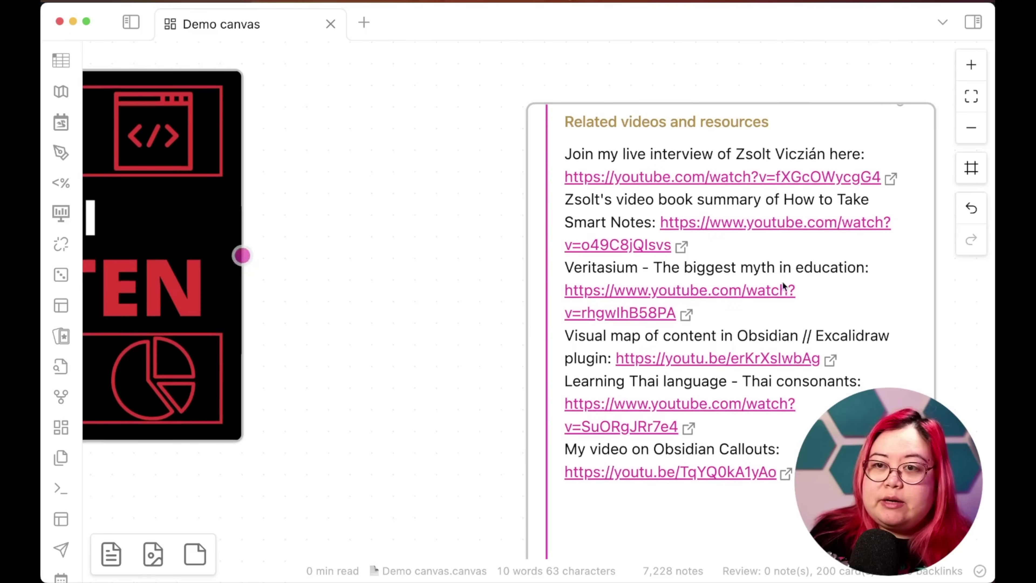
# Draw an arrow from the thumbnail image card to the resources card, then zoom out to see all cards
pyautogui.moveTo(241, 255); pyautogui.dragTo(532, 357)
pyautogui.scroll(-5, 530, 355)
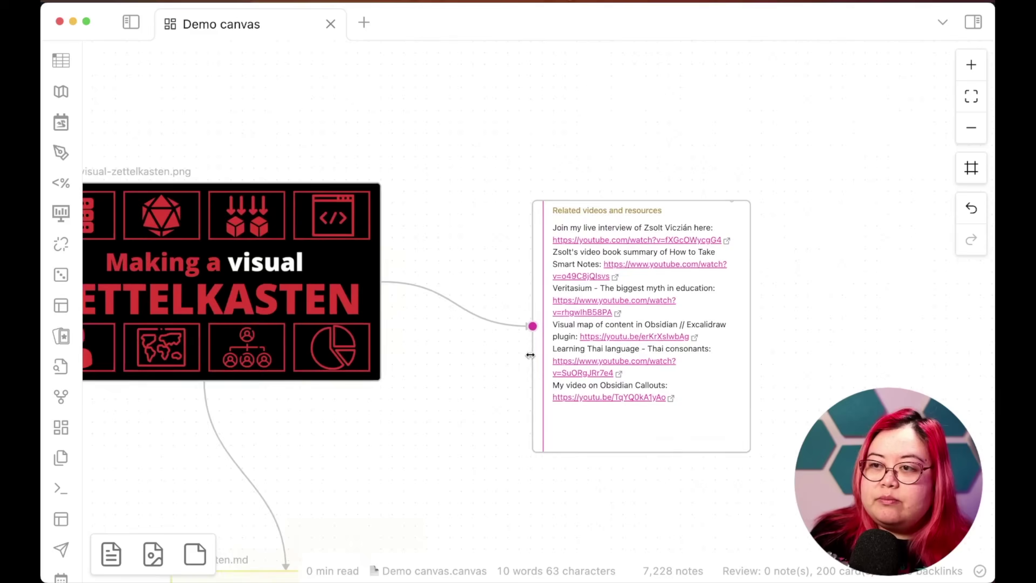
pyautogui.scroll(-3, 625, 245)
pyautogui.scroll(-2, 531, 313)
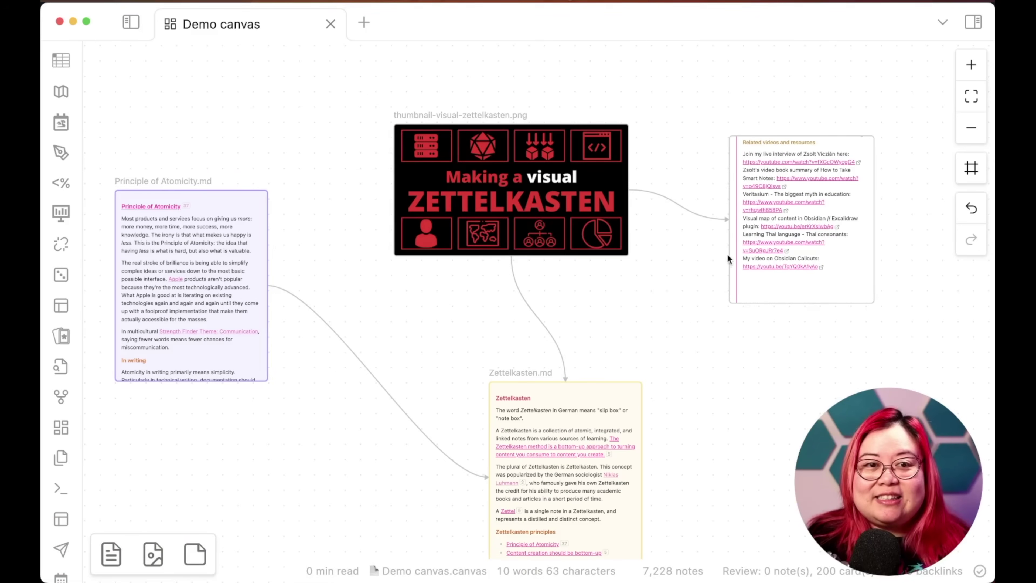
pyautogui.scroll(-2, 61, 298)
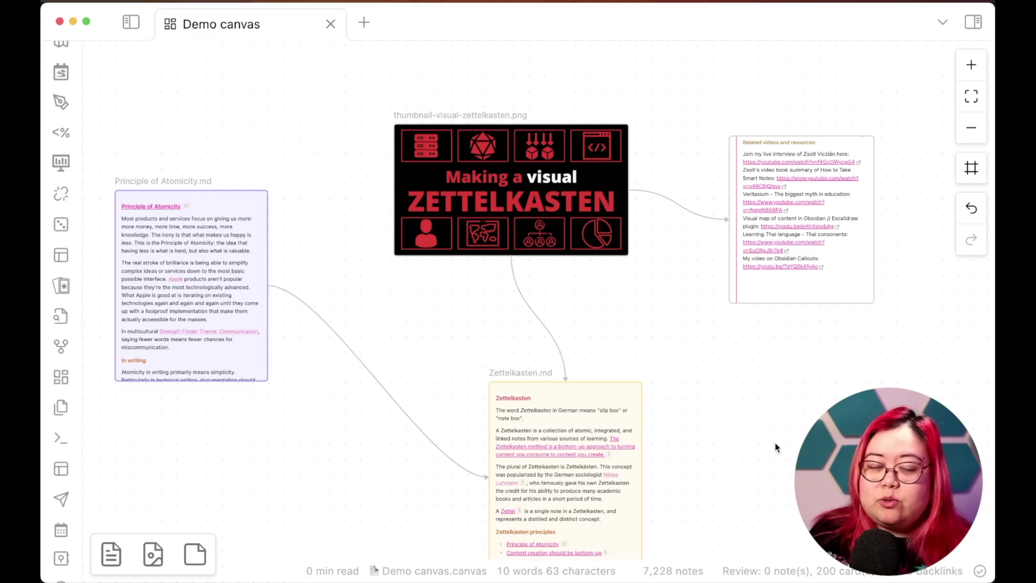
# Open the 'How to process notes in Obsidian' note in a new tab
pyautogui.press('super+t')
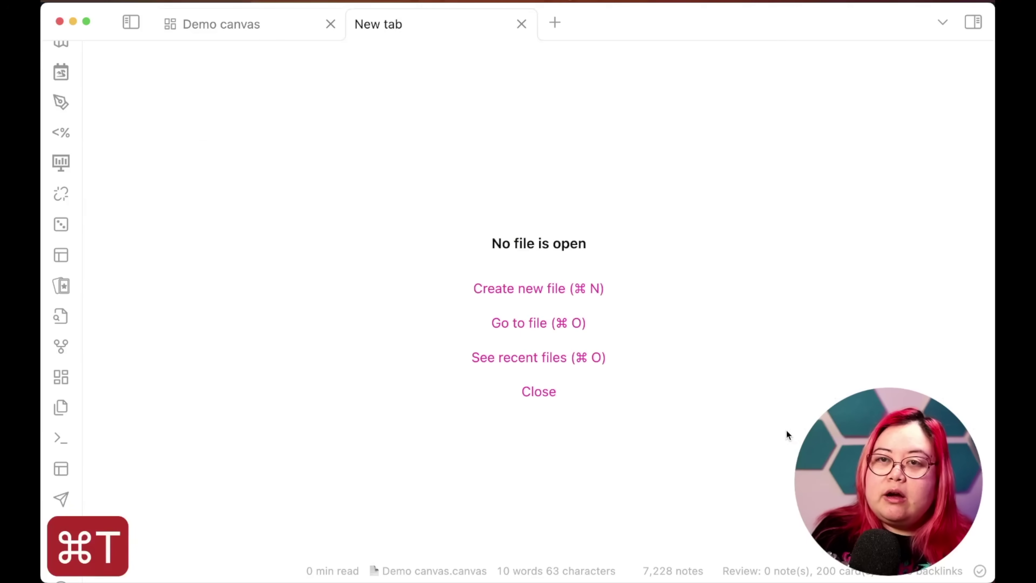
pyautogui.press('super+o')
pyautogui.write('how to process')
pyautogui.press('Return')
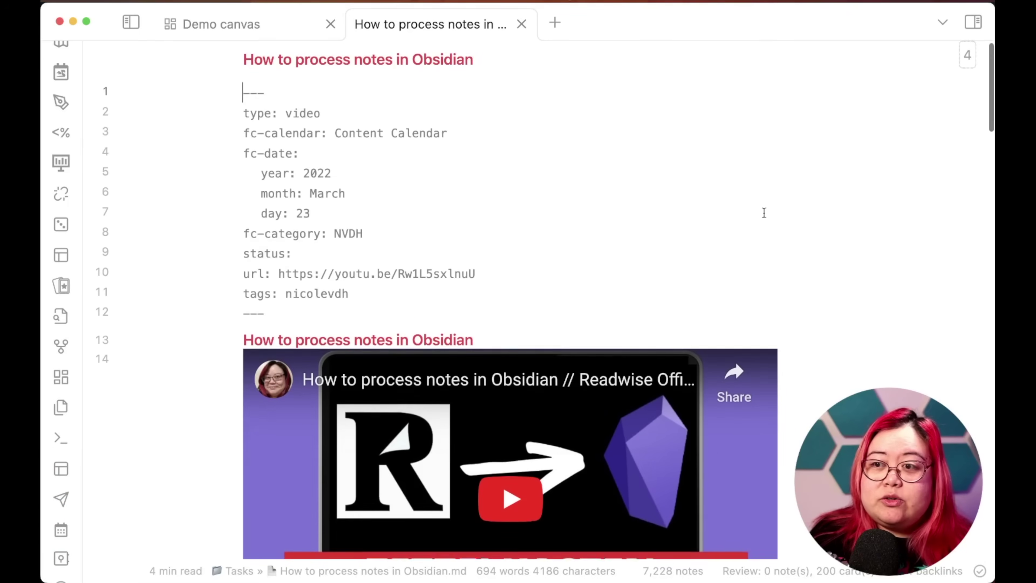
pyautogui.scroll(-1, 513, 315)
# Copy the YouTube video's iframe embed code line from the note
pyautogui.click(521, 311)
pyautogui.press('Down')
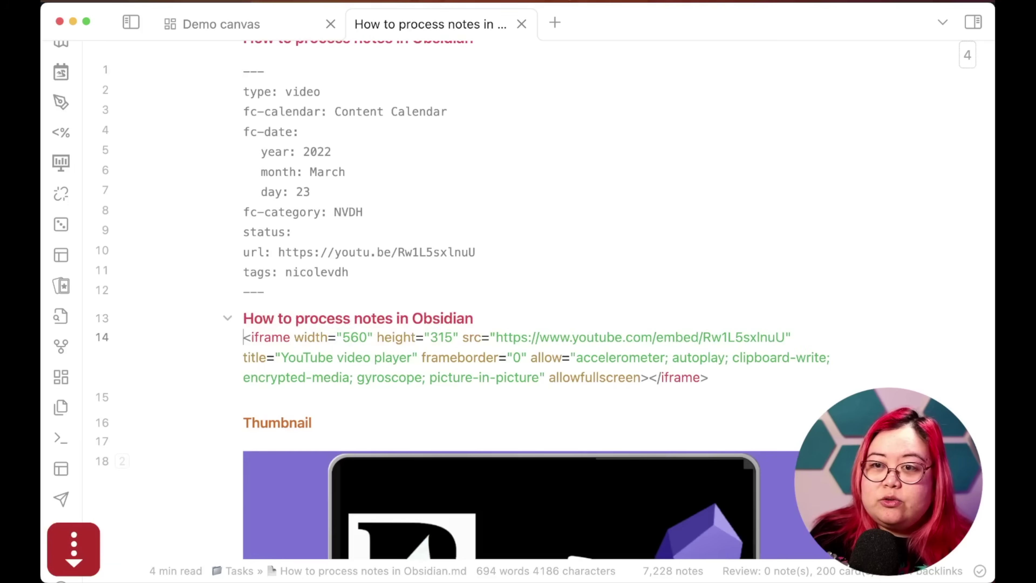
pyautogui.tripleClick(758, 379)
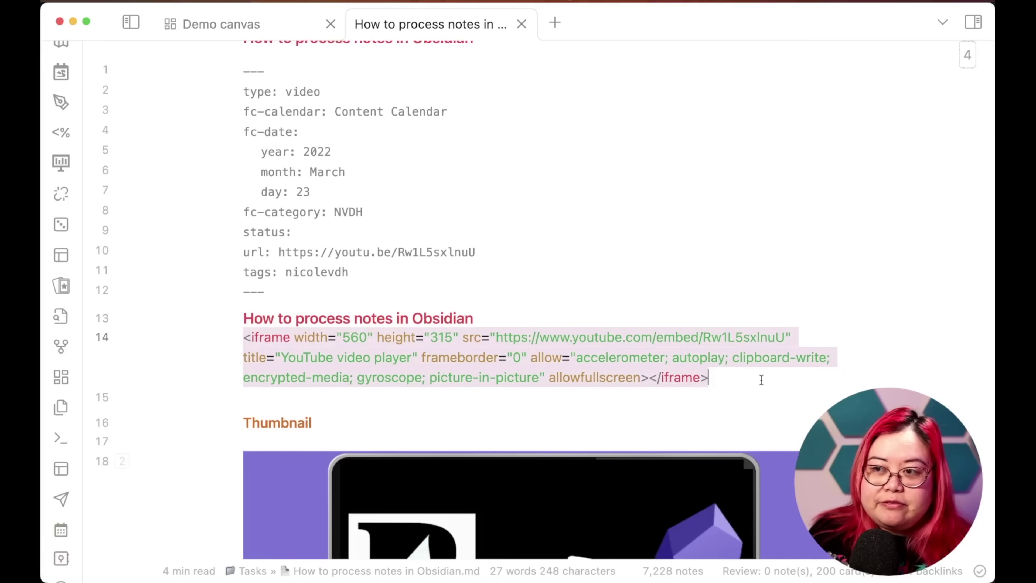
pyautogui.press('cmd+c')
pyautogui.click(549, 297)
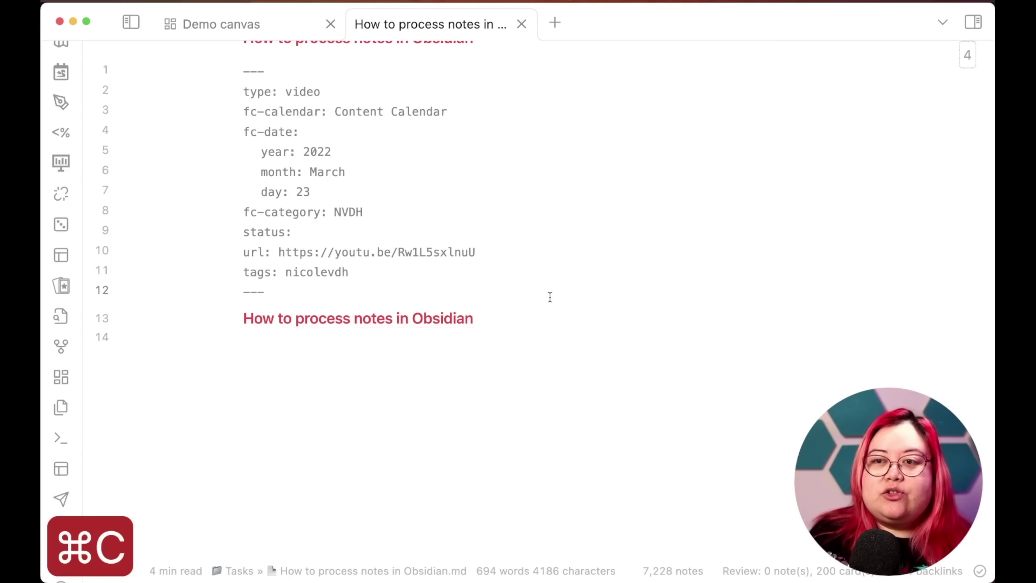
pyautogui.scroll(-4, 782, 273)
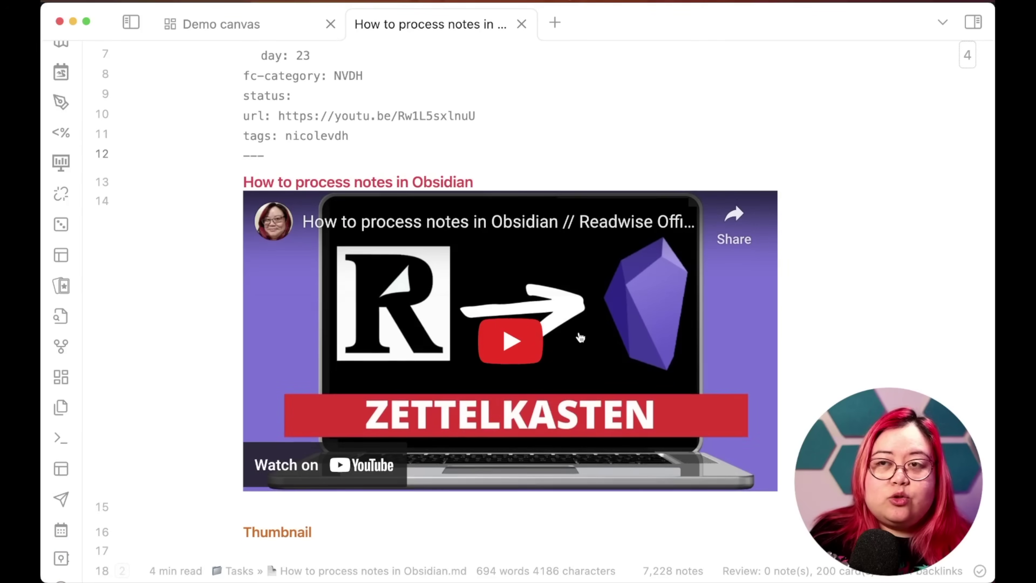
# On Demo canvas, add a new card between the thumbnail and Zettelkasten cards and paste the iframe code into it
pyautogui.click(224, 28)
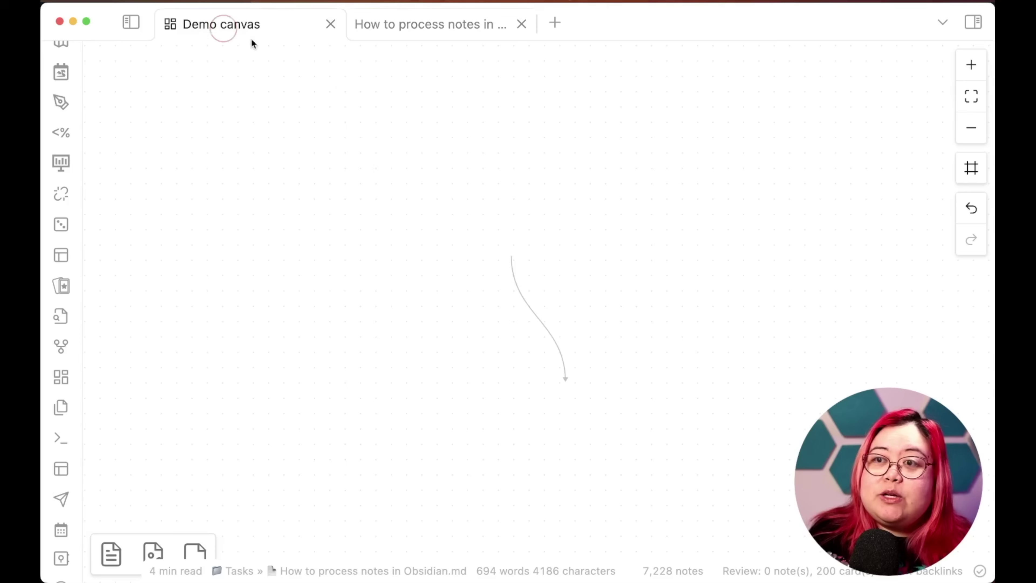
pyautogui.moveTo(195, 551); pyautogui.dragTo(538, 311)
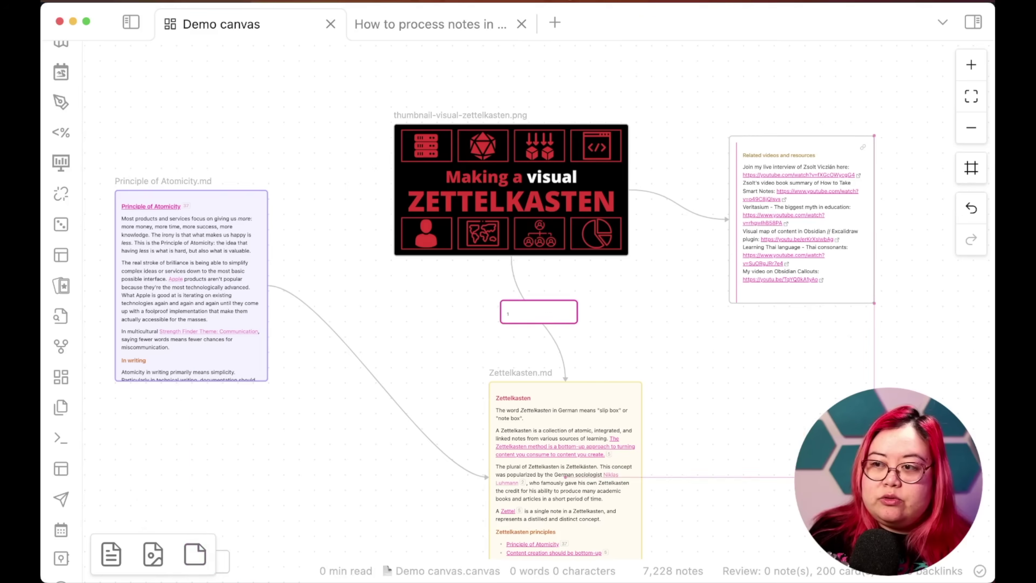
pyautogui.press('Escape')
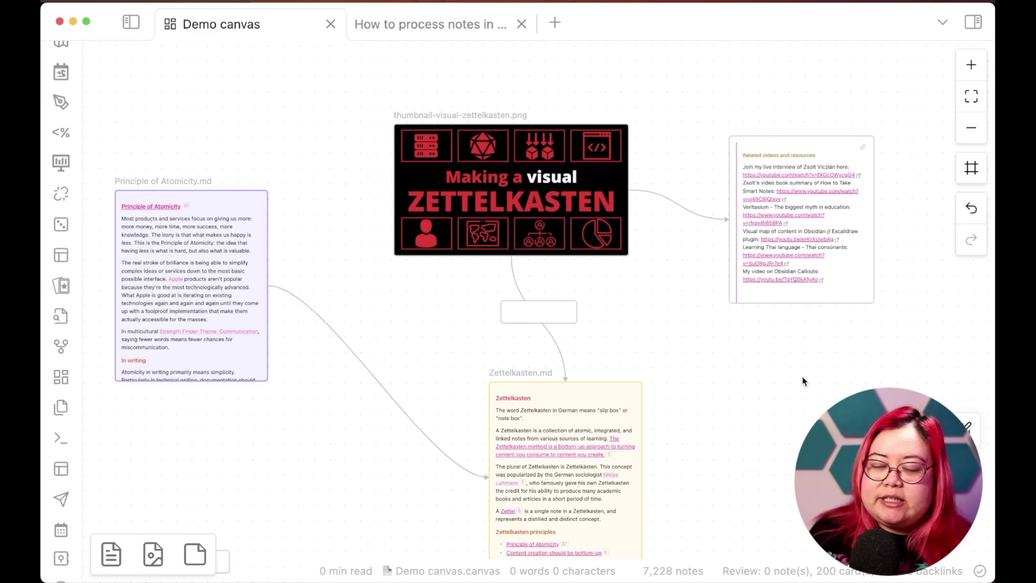
pyautogui.press('super+v')
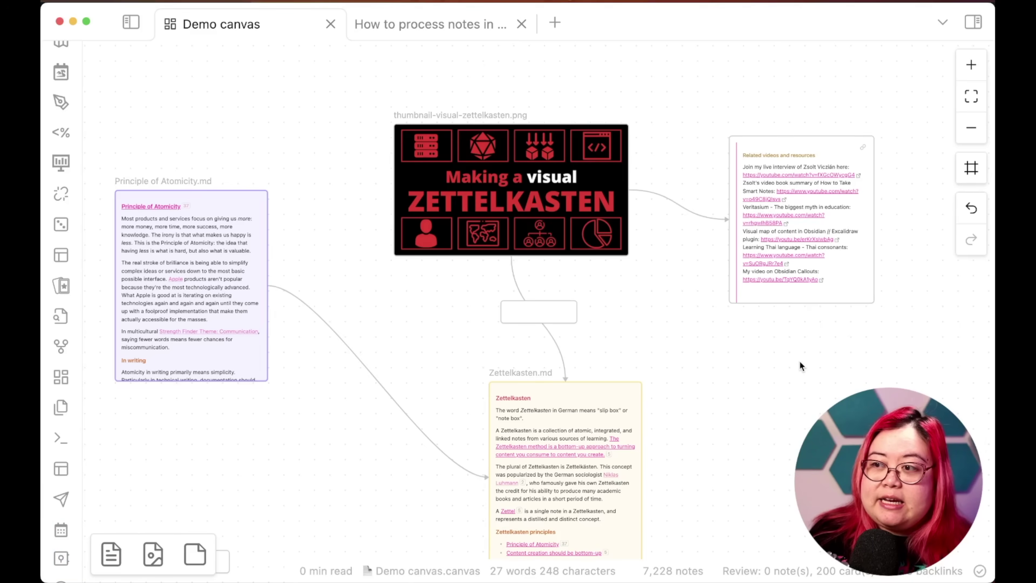
# Resize the YouTube video card so its thumbnail shows
pyautogui.hscroll(15, 800, 363)
pyautogui.scroll(-5, 800, 364)
pyautogui.moveTo(392, 271); pyautogui.dragTo(538, 386)
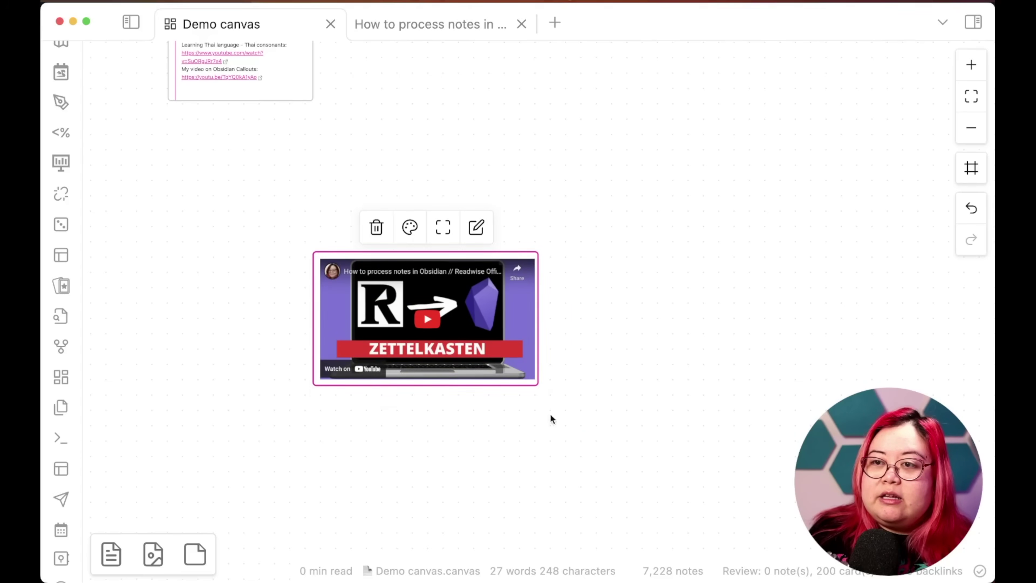
pyautogui.scroll(2, 668, 449)
pyautogui.scroll(5, 659, 389)
pyautogui.hscroll(-5, 581, 293)
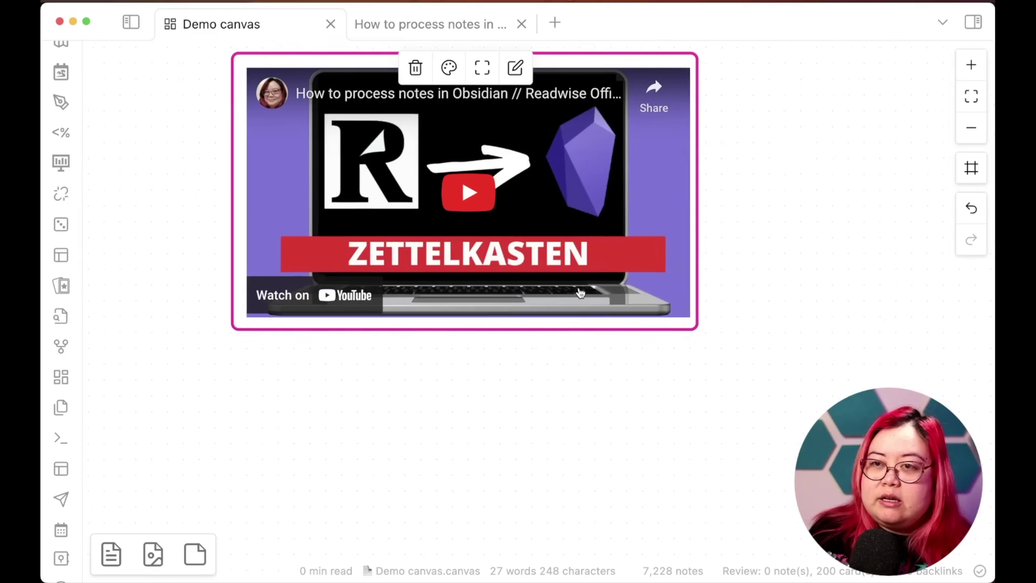
pyautogui.hscroll(-4, 644, 354)
pyautogui.scroll(2, 644, 354)
# Play the YouTube video inside its card, then zoom the canvas out
pyautogui.click(876, 254)
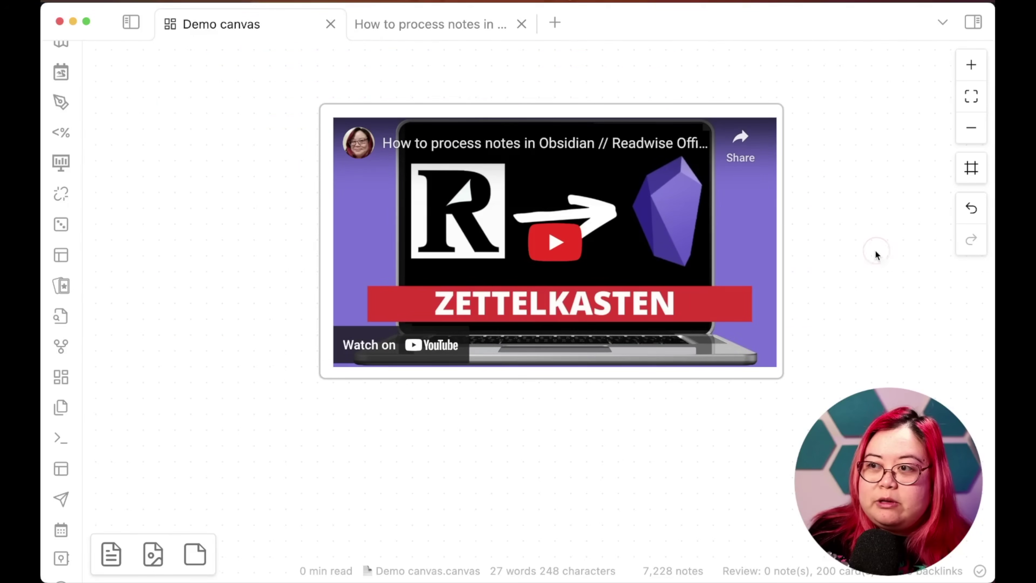
pyautogui.click(550, 253)
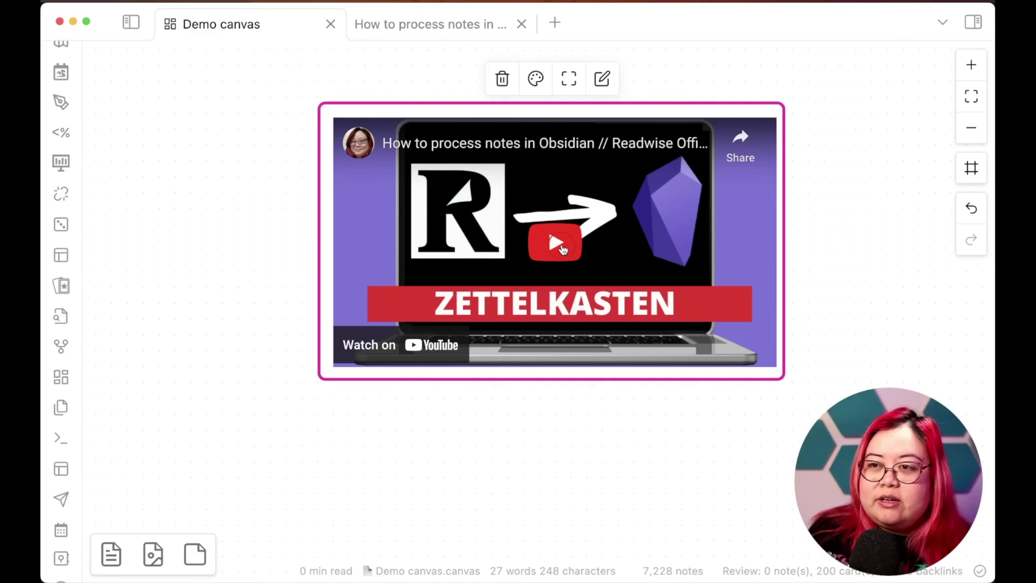
pyautogui.click(563, 249)
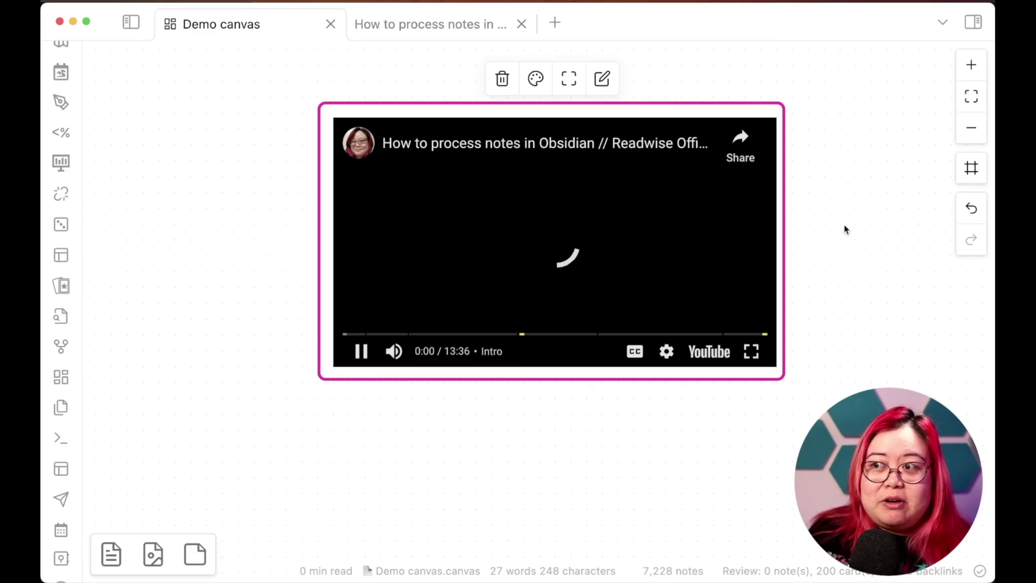
pyautogui.click(975, 131)
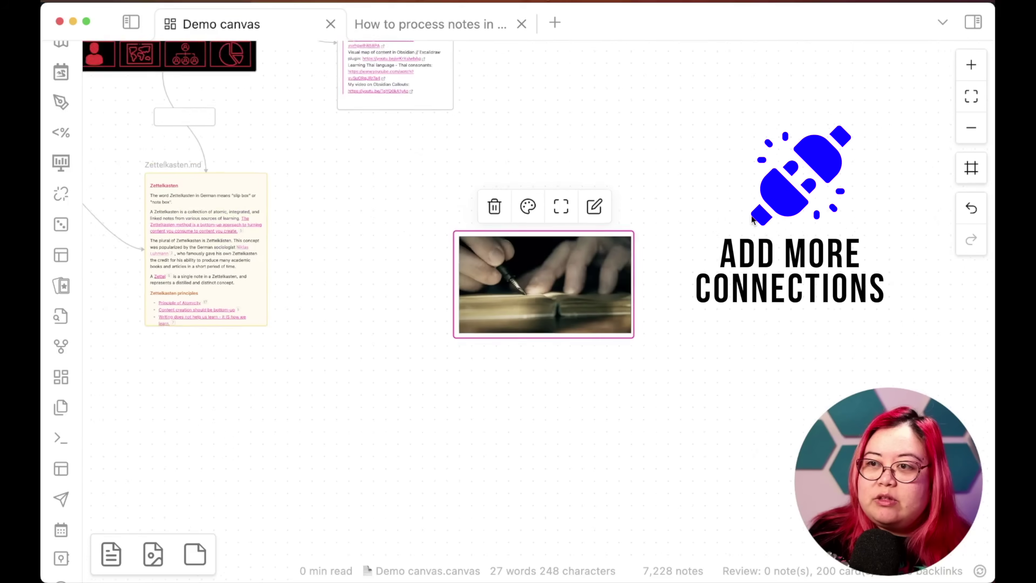
# Connect the thumbnail image card to the YouTube video card with an arrow
pyautogui.hscroll(-3, 726, 219)
pyautogui.scroll(5, 463, 227)
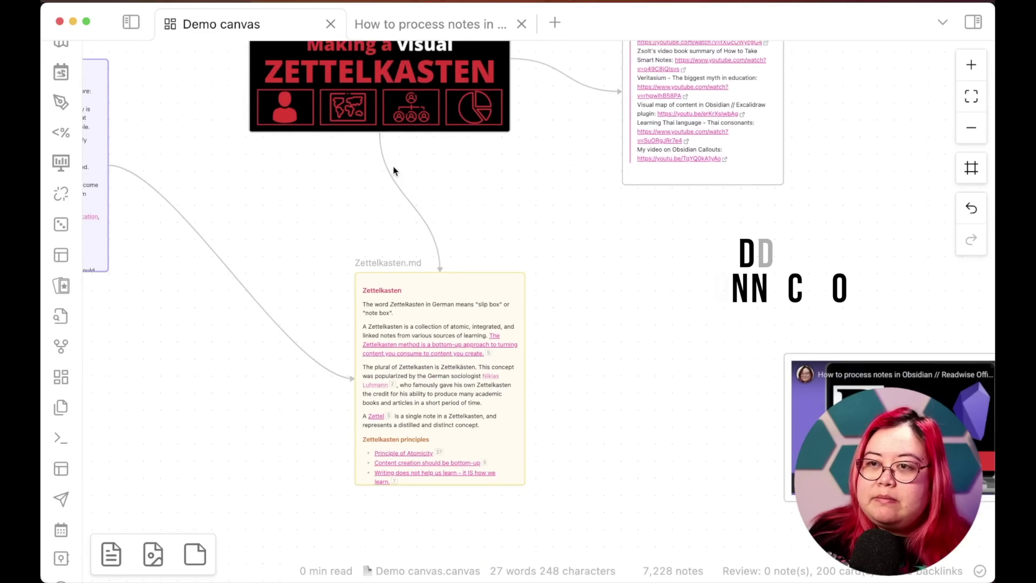
pyautogui.moveTo(380, 130); pyautogui.dragTo(919, 352)
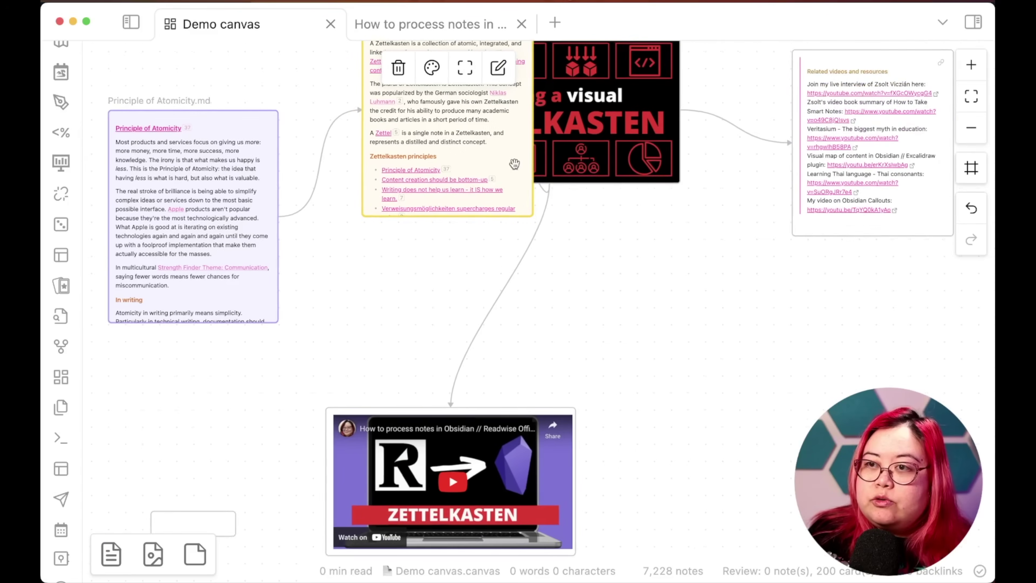
# Place the video card beside the Zettelkasten card and turn on grid snapping
pyautogui.moveTo(515, 164); pyautogui.dragTo(445, 350)
pyautogui.moveTo(551, 467); pyautogui.dragTo(877, 421)
pyautogui.click(485, 469)
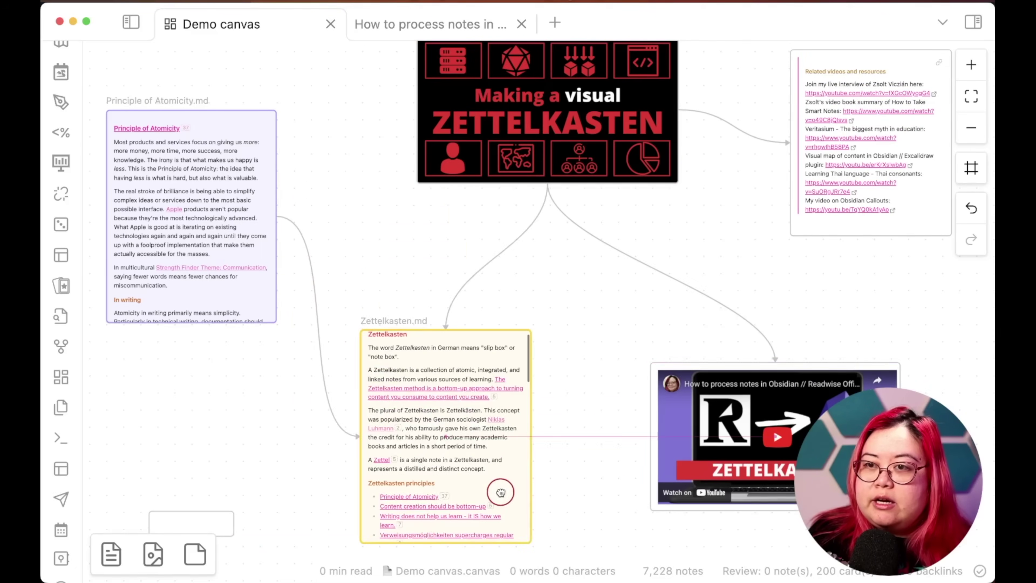
pyautogui.scroll(-3, 550, 359)
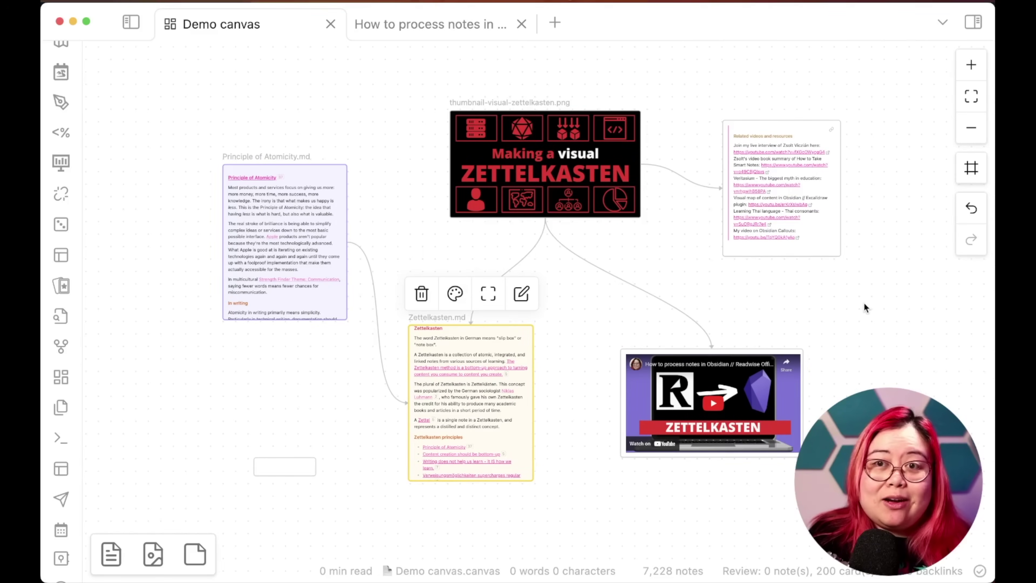
pyautogui.click(864, 302)
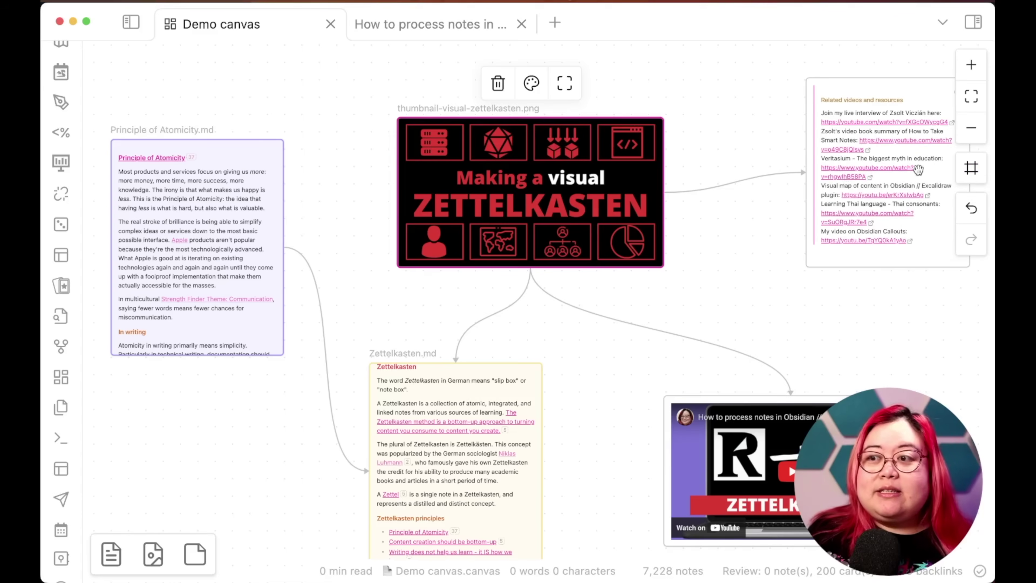
pyautogui.click(971, 168)
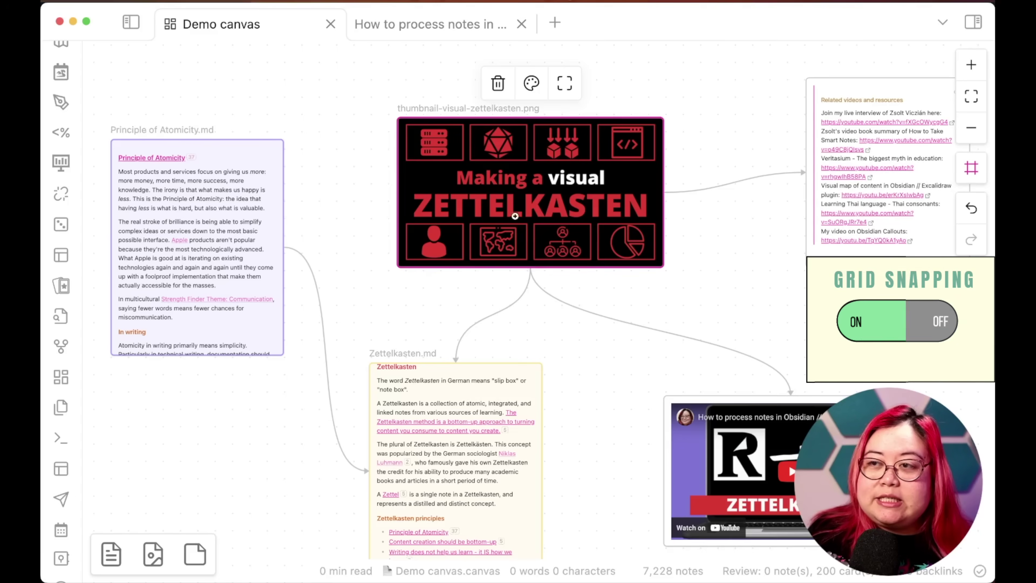
# Snap the thumbnail, Zettelkasten, Principle of Atomicity, Related videos and YouTube cards into grid alignment
pyautogui.moveTo(515, 216); pyautogui.dragTo(494, 197)
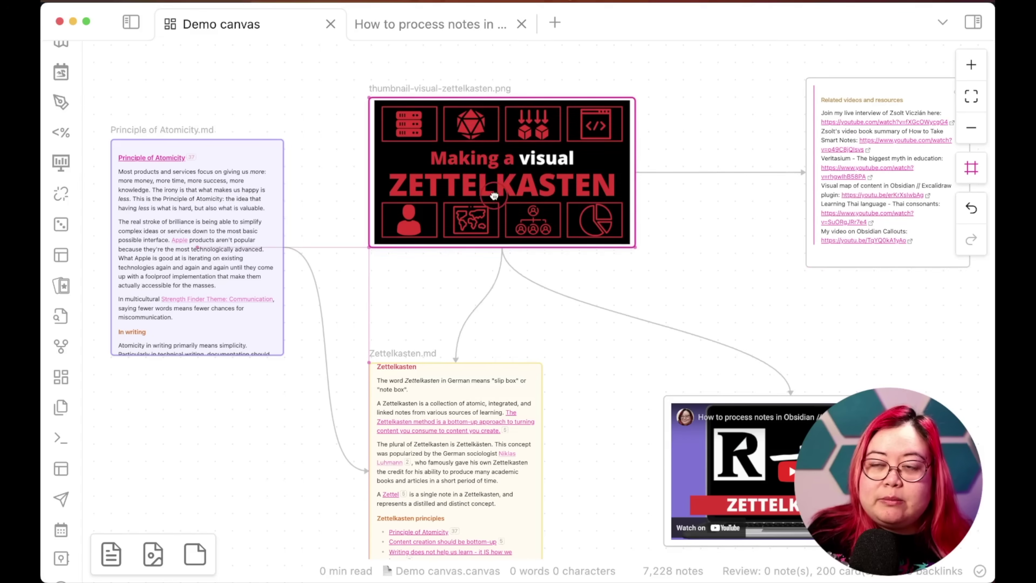
pyautogui.moveTo(494, 197); pyautogui.dragTo(494, 197)
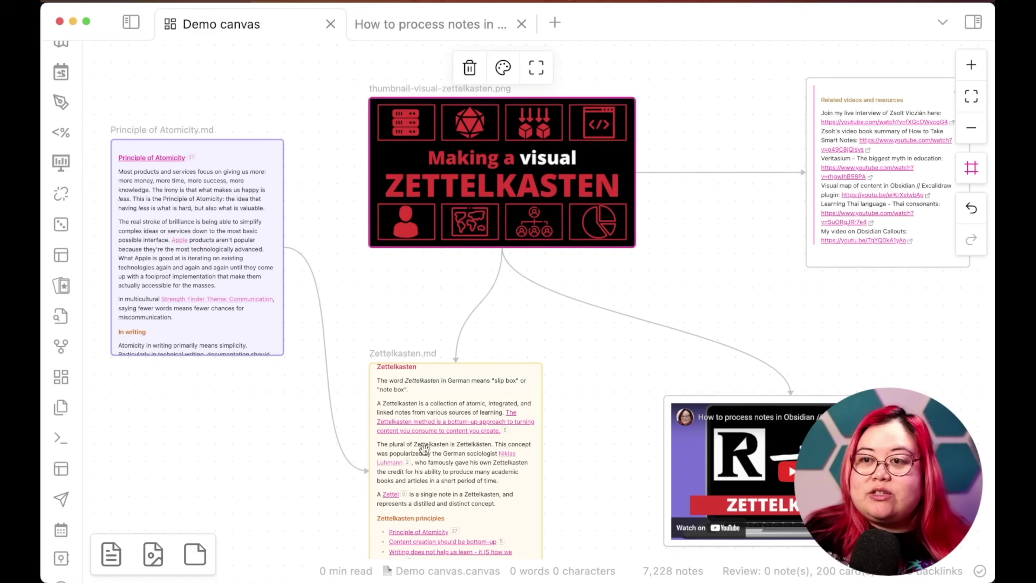
pyautogui.moveTo(530, 374); pyautogui.dragTo(502, 376)
pyautogui.moveTo(223, 250); pyautogui.dragTo(219, 269)
pyautogui.moveTo(907, 239); pyautogui.dragTo(886, 317)
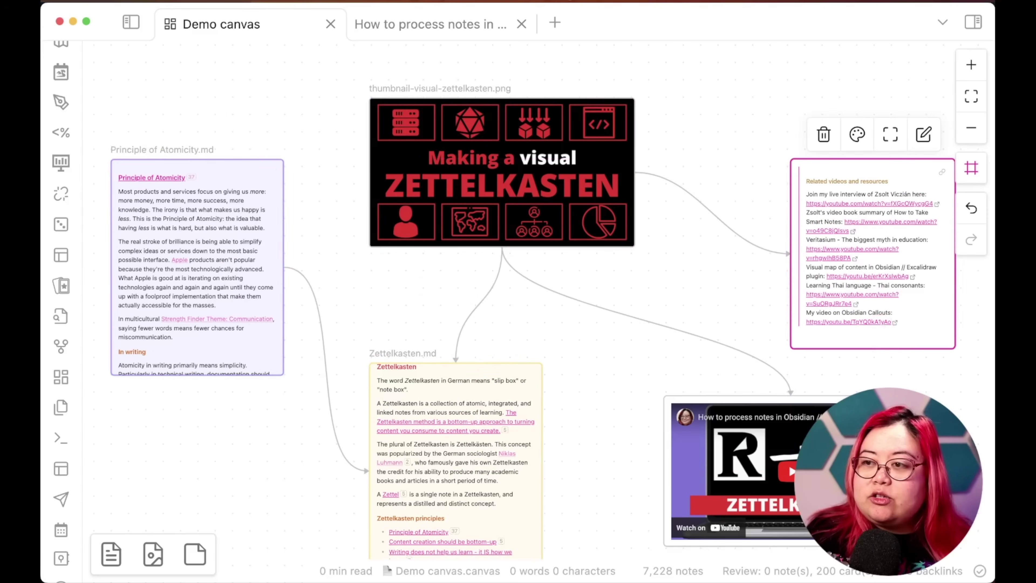
pyautogui.scroll(-10, 530, 286)
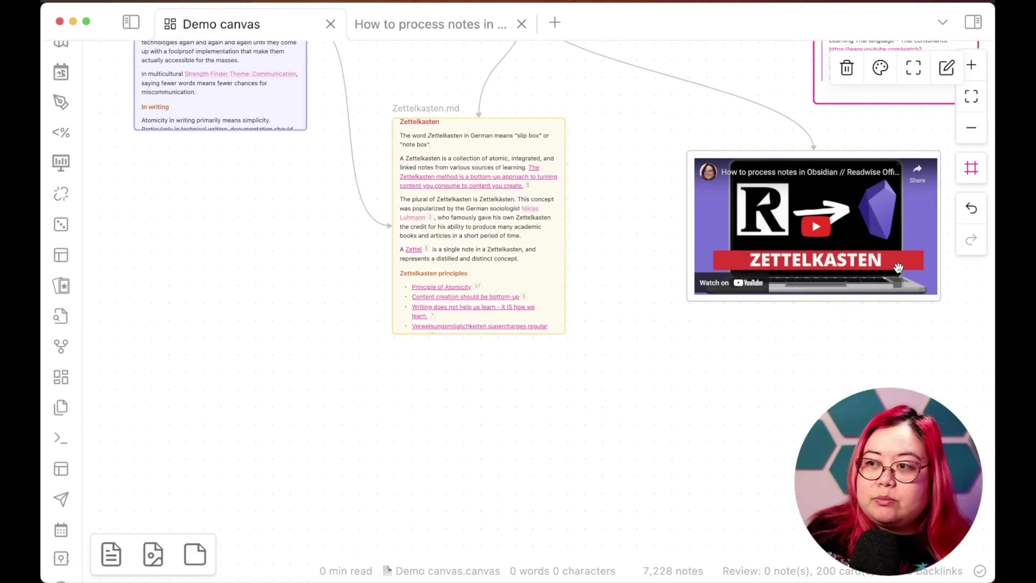
pyautogui.moveTo(899, 267); pyautogui.dragTo(853, 343)
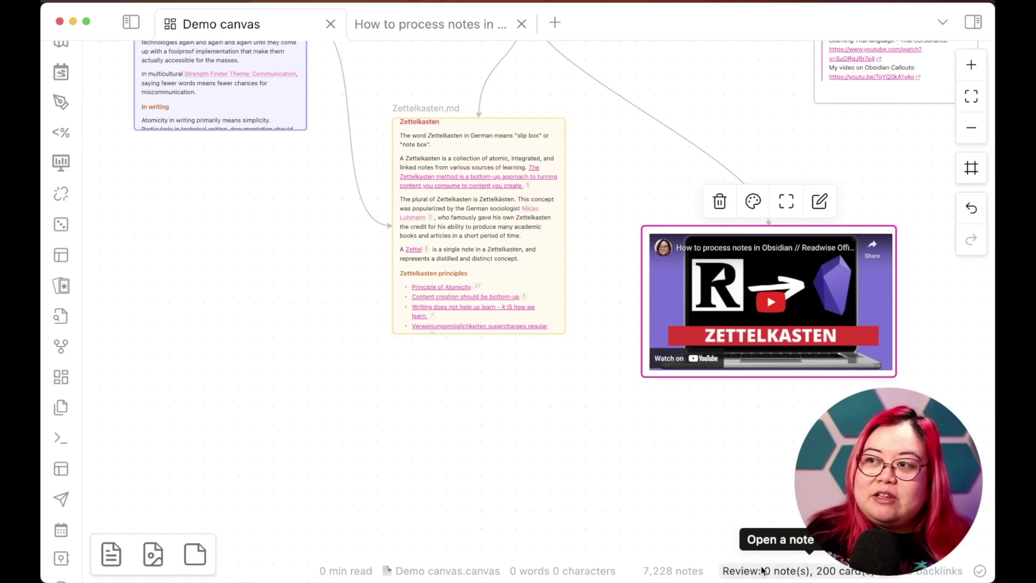
# Bring up the canvas's add-to-canvas options, dismiss them, and scroll back up
pyautogui.rightClick(667, 386)
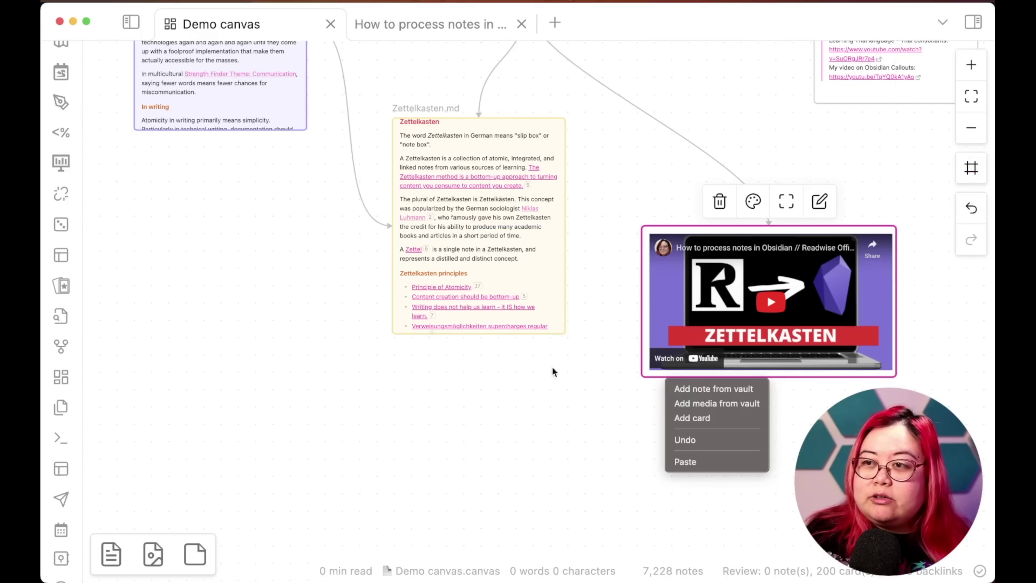
pyautogui.click(495, 423)
pyautogui.scroll(5, 614, 399)
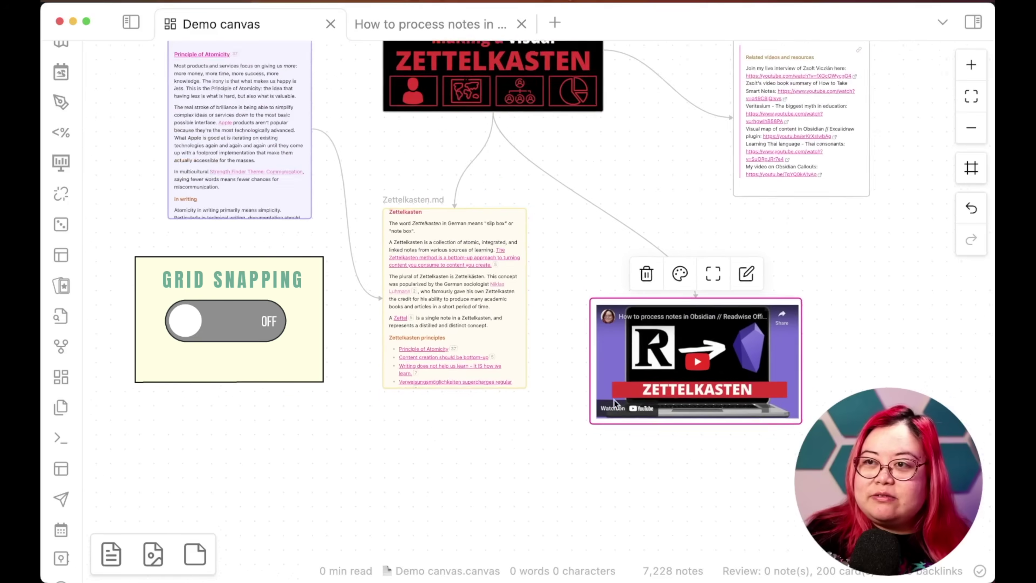
pyautogui.scroll(5, 613, 399)
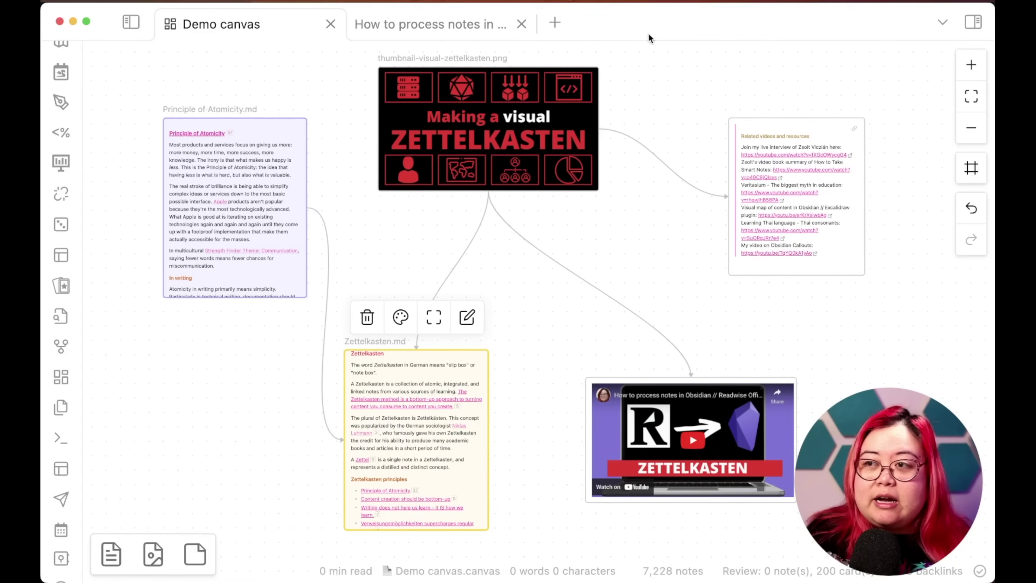
pyautogui.scroll(10, 664, 145)
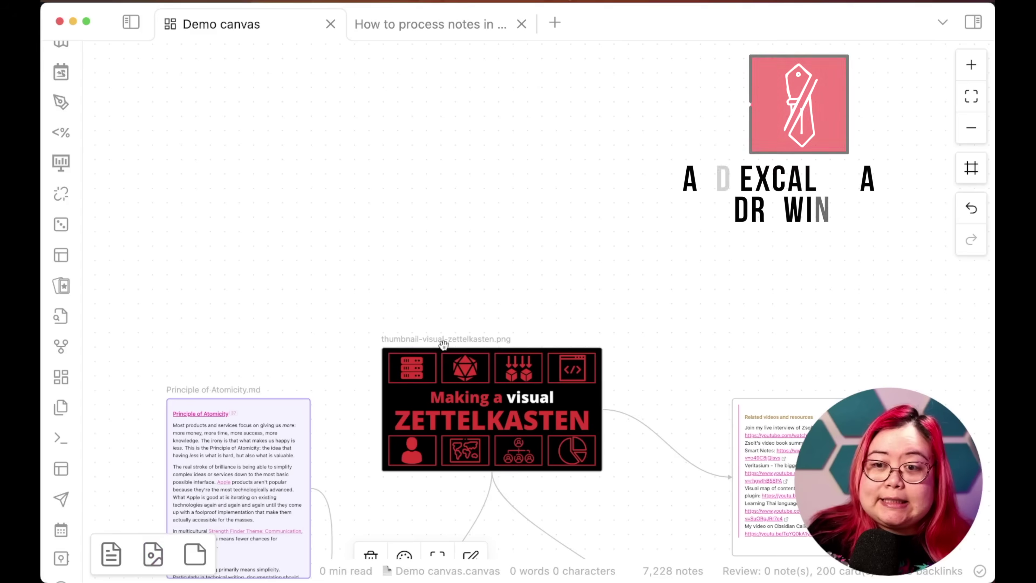
# Create a card above the thumbnail embedding ![[visual-dashboard.excalidraw]]
pyautogui.doubleClick(495, 263)
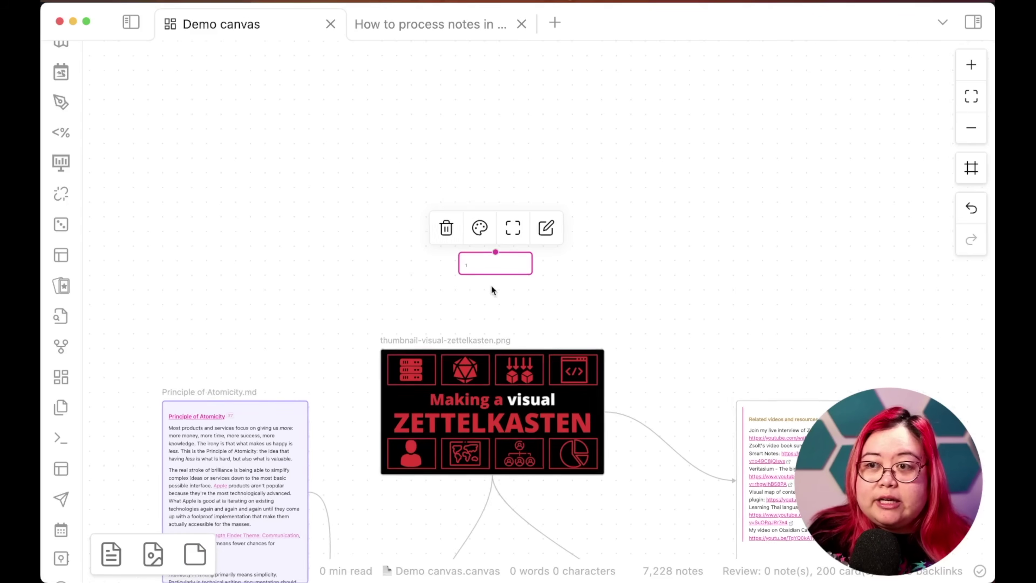
pyautogui.scroll(5, 522, 308)
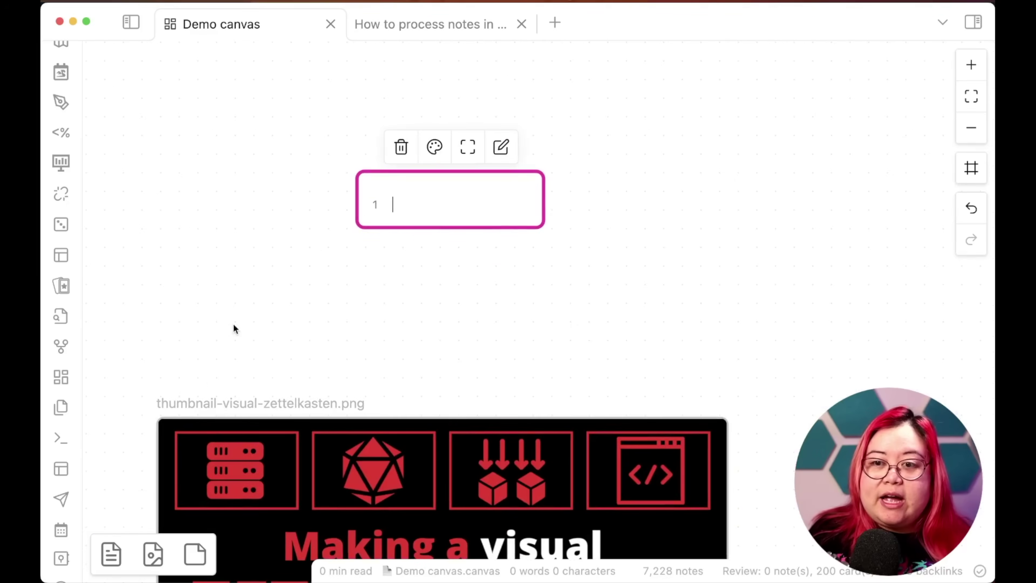
pyautogui.write('![[')
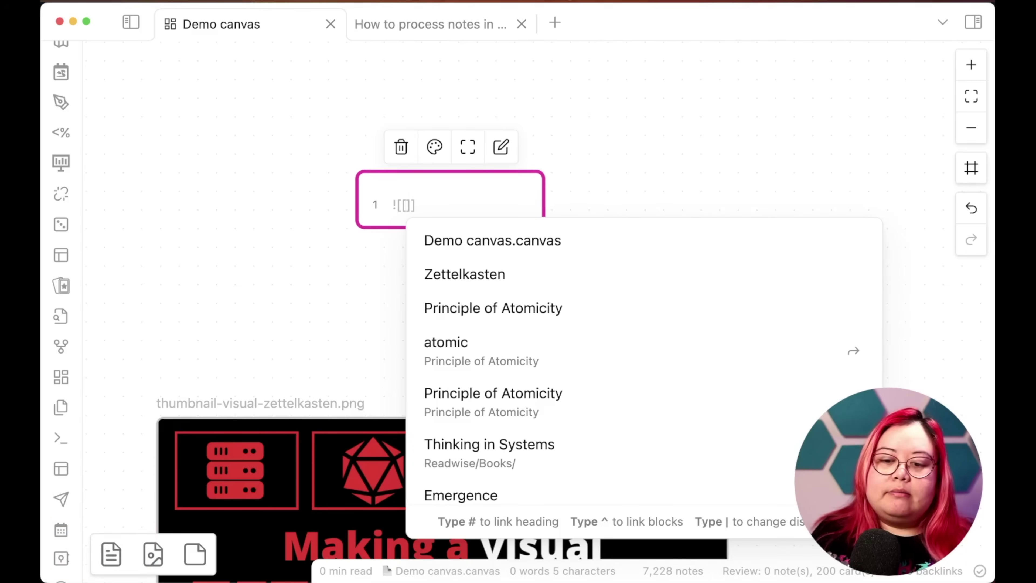
pyautogui.write('visual')
pyautogui.press('Down')
pyautogui.press('Down')
pyautogui.press('Down')
pyautogui.press('Down')
pyautogui.press('Return')
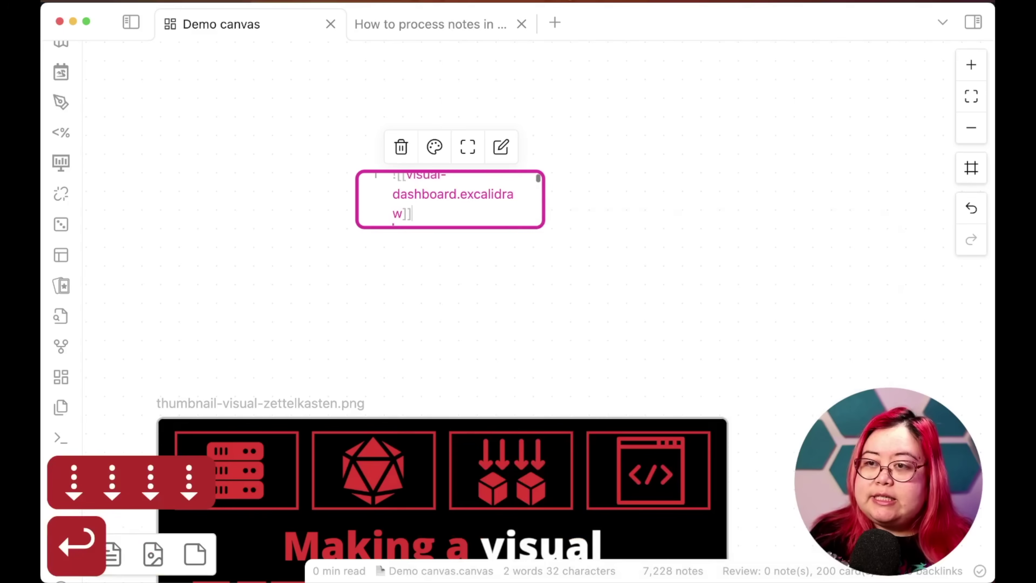
pyautogui.click(656, 215)
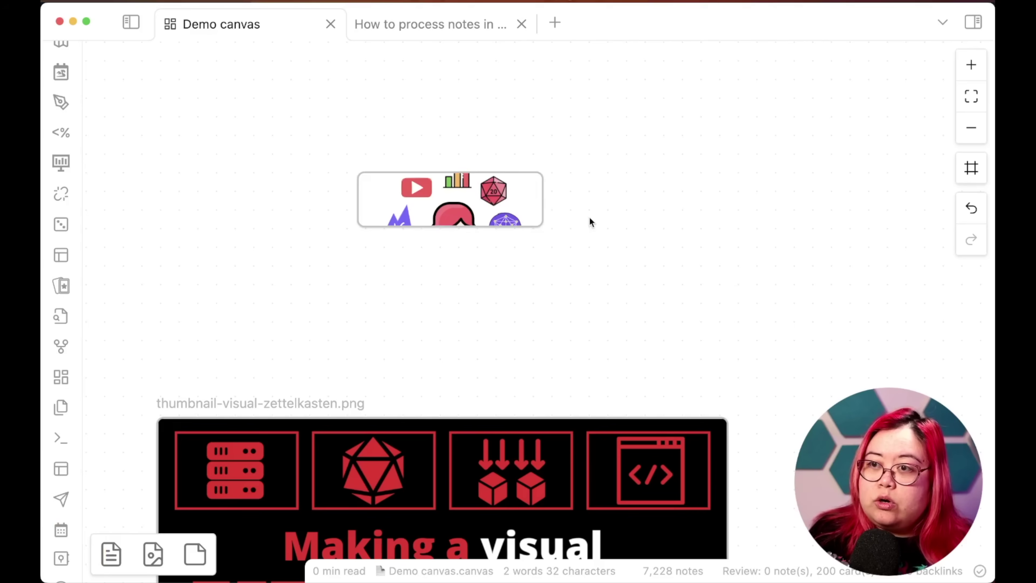
# Enlarge the drawing card until the whole Dashboards in Obsidian image shows
pyautogui.moveTo(544, 224); pyautogui.dragTo(754, 366)
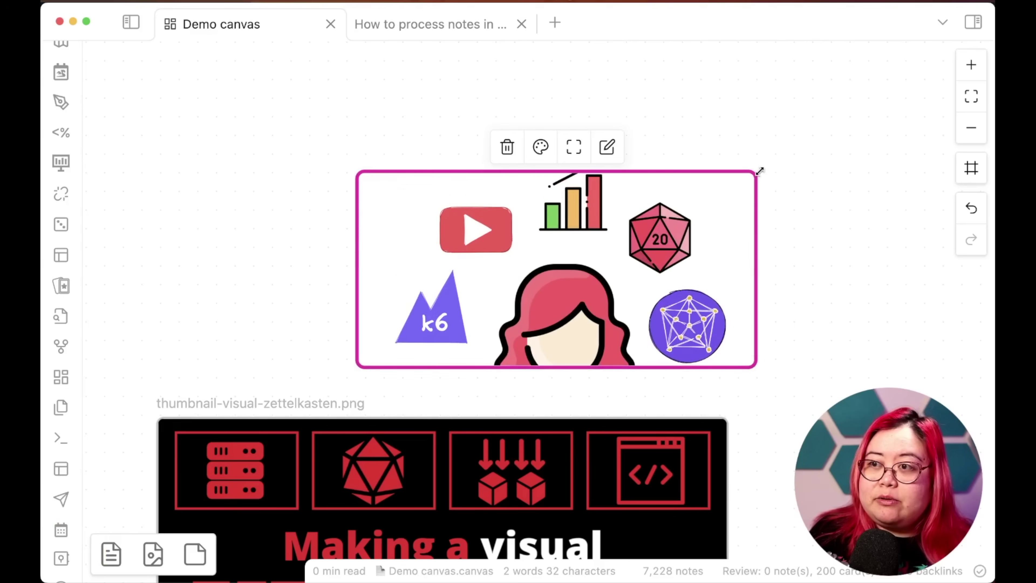
pyautogui.moveTo(752, 161); pyautogui.dragTo(742, 34)
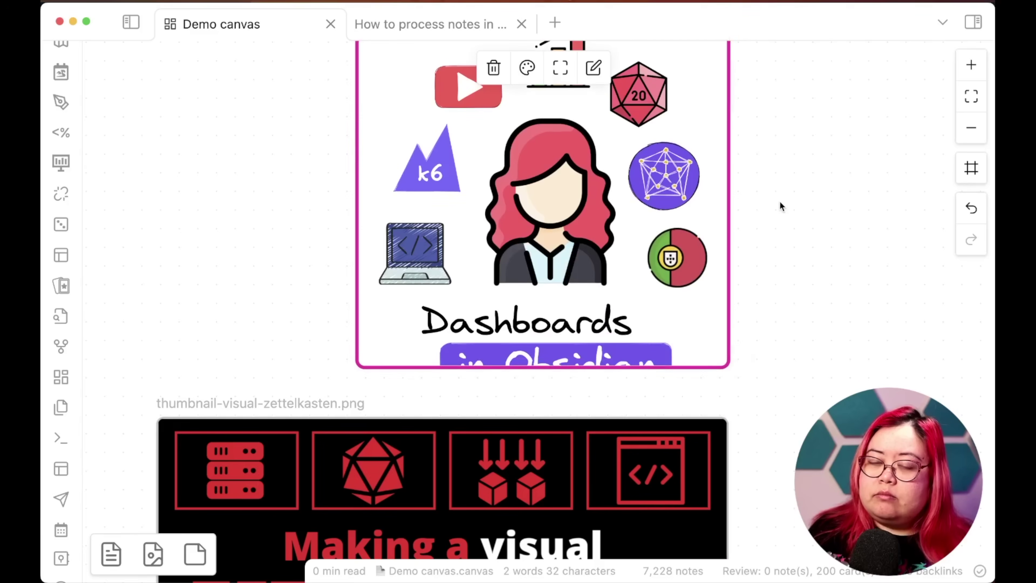
pyautogui.hotkey('shift', '2')
pyautogui.moveTo(654, 144); pyautogui.dragTo(681, 88)
pyautogui.click(759, 283)
pyautogui.moveTo(647, 290); pyautogui.dragTo(744, 237)
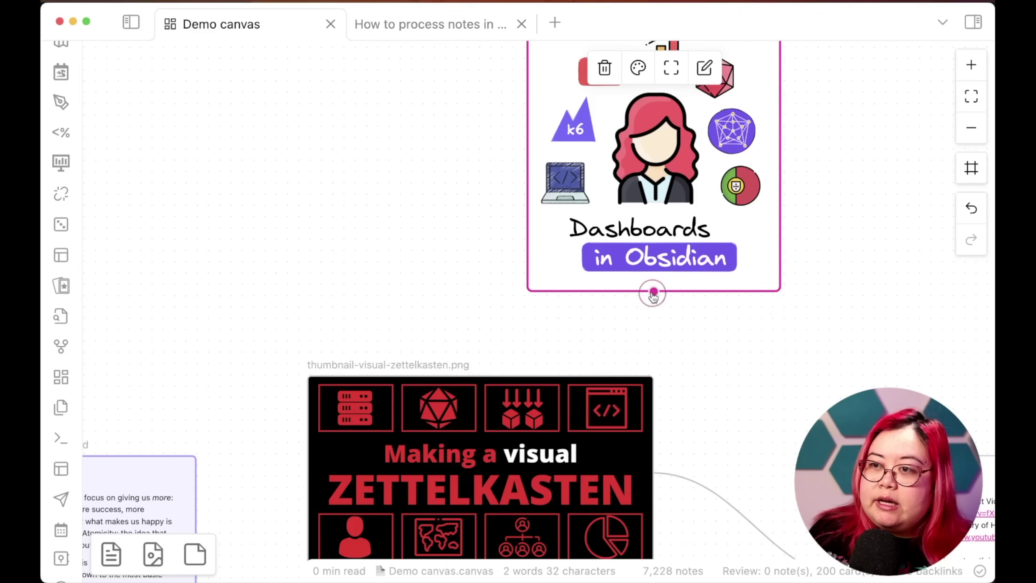
pyautogui.moveTo(653, 291); pyautogui.dragTo(480, 374)
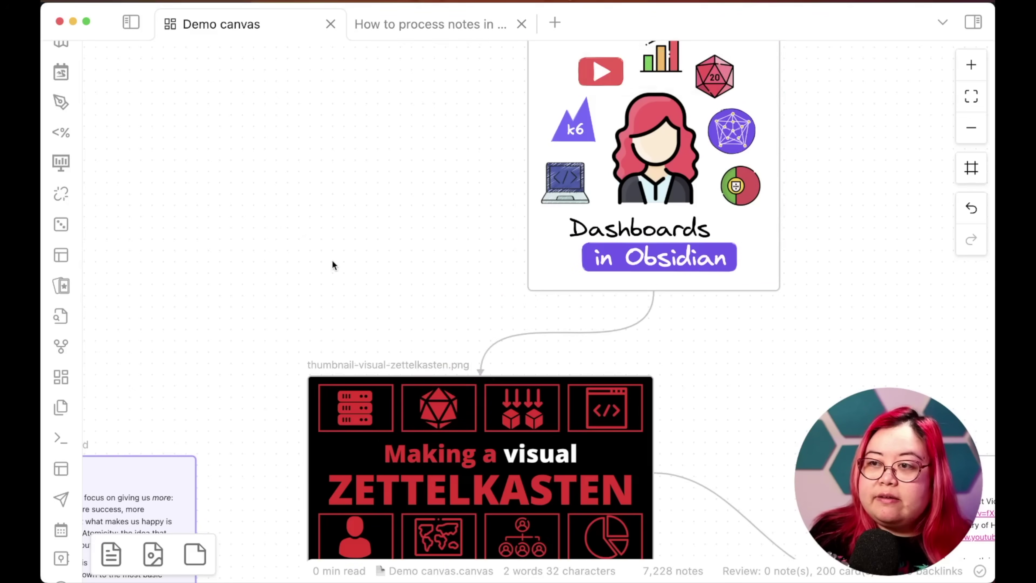
pyautogui.scroll(-3, 783, 326)
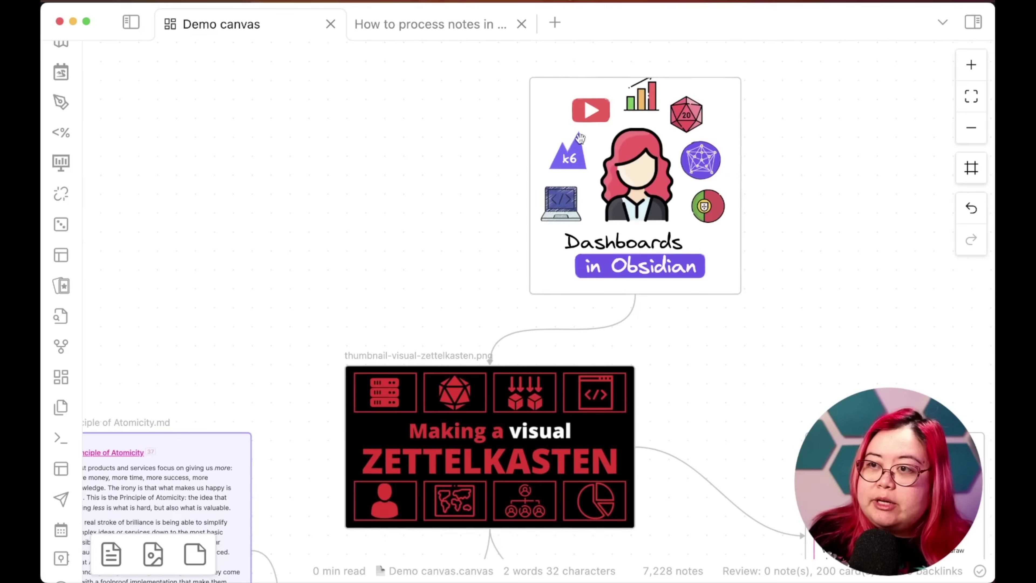
pyautogui.click(707, 208)
pyautogui.scroll(-5, 684, 170)
pyautogui.click(684, 170)
pyautogui.scroll(3, 651, 191)
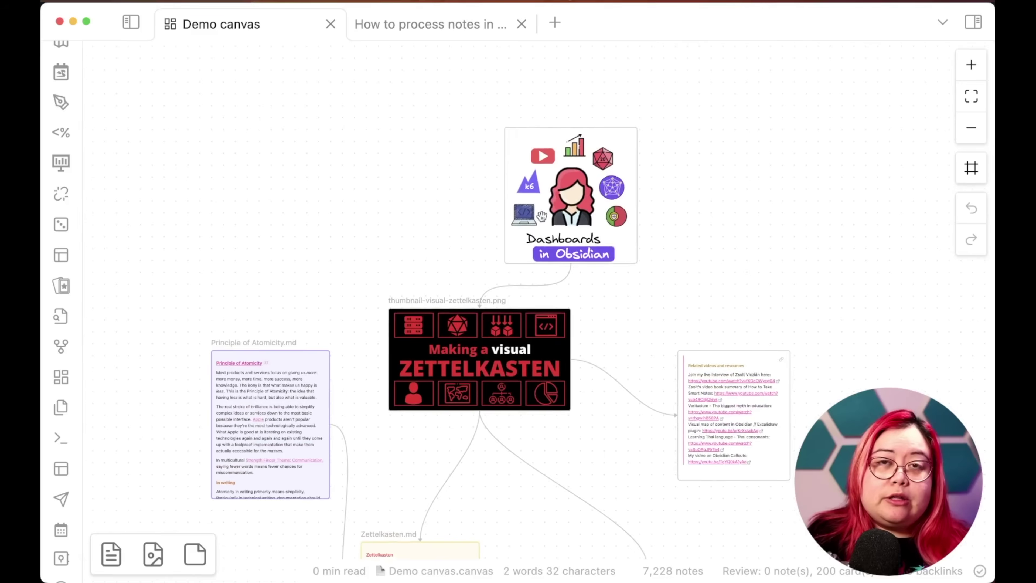
pyautogui.scroll(-5, 542, 216)
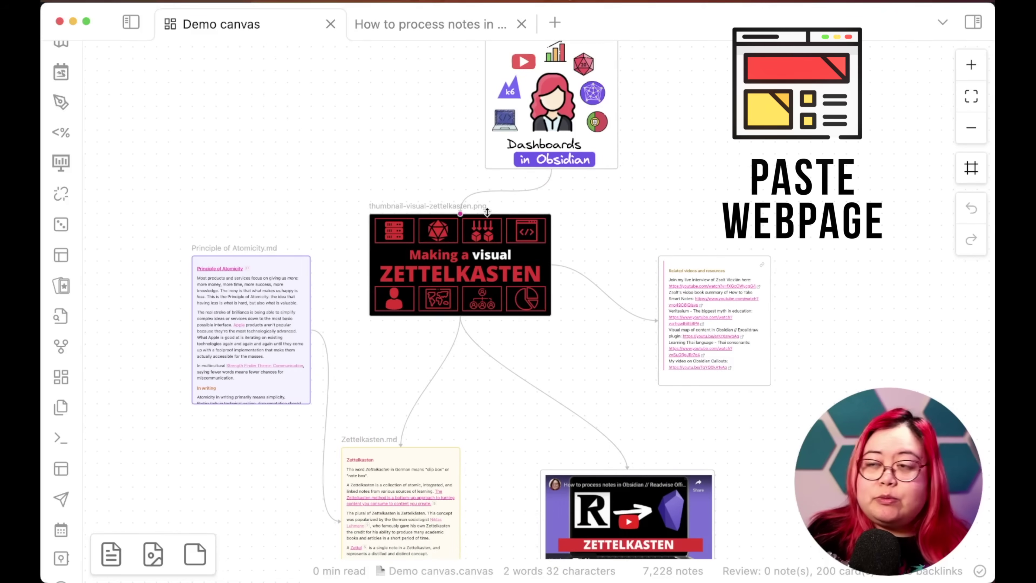
pyautogui.scroll(4, 620, 192)
pyautogui.hscroll(-3, 620, 193)
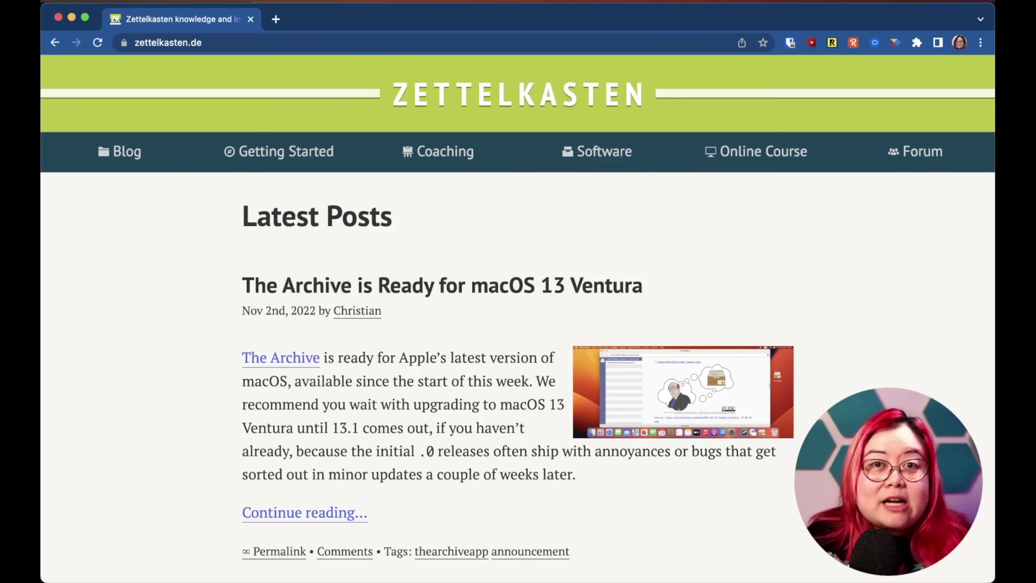
# Copy the zettelkasten.de page URL from Chrome's address bar and close the window
pyautogui.click(243, 42)
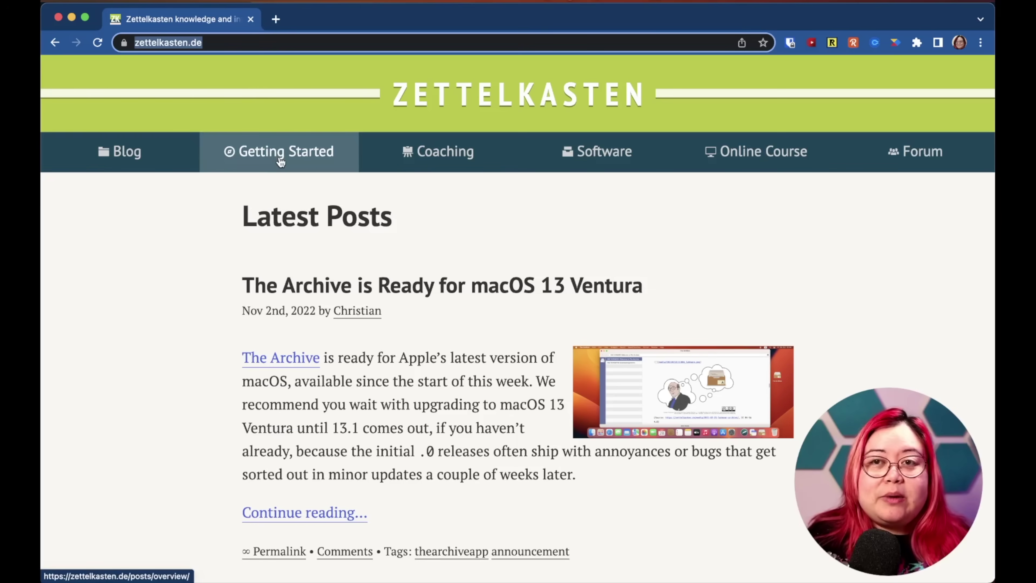
pyautogui.press('super+c')
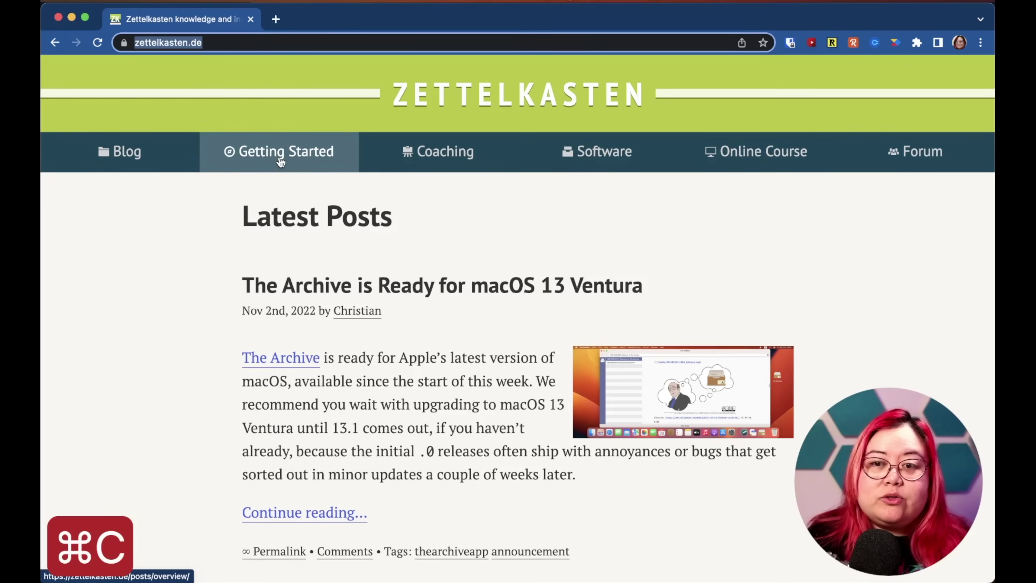
pyautogui.click(179, 259)
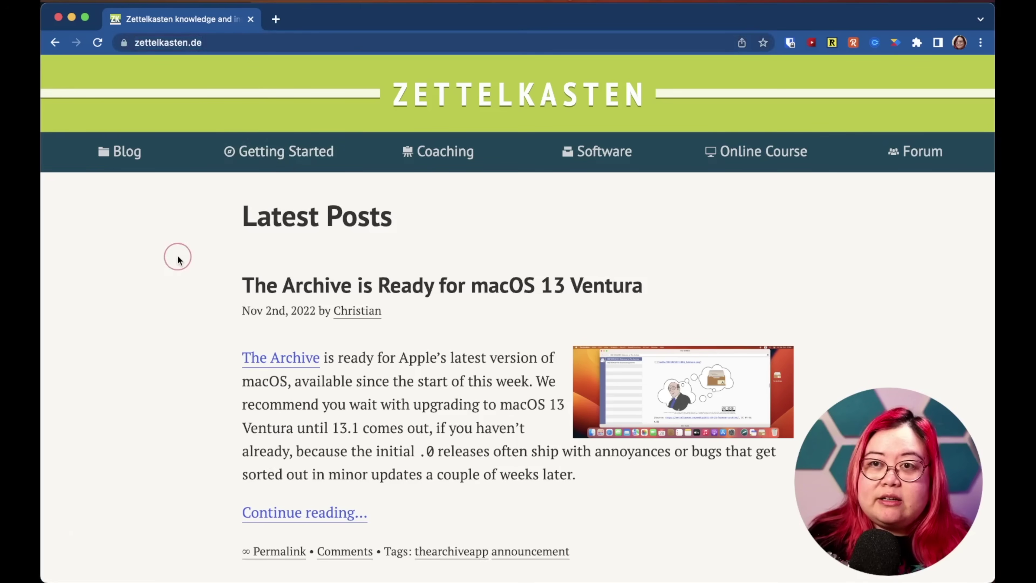
pyautogui.press('super+w')
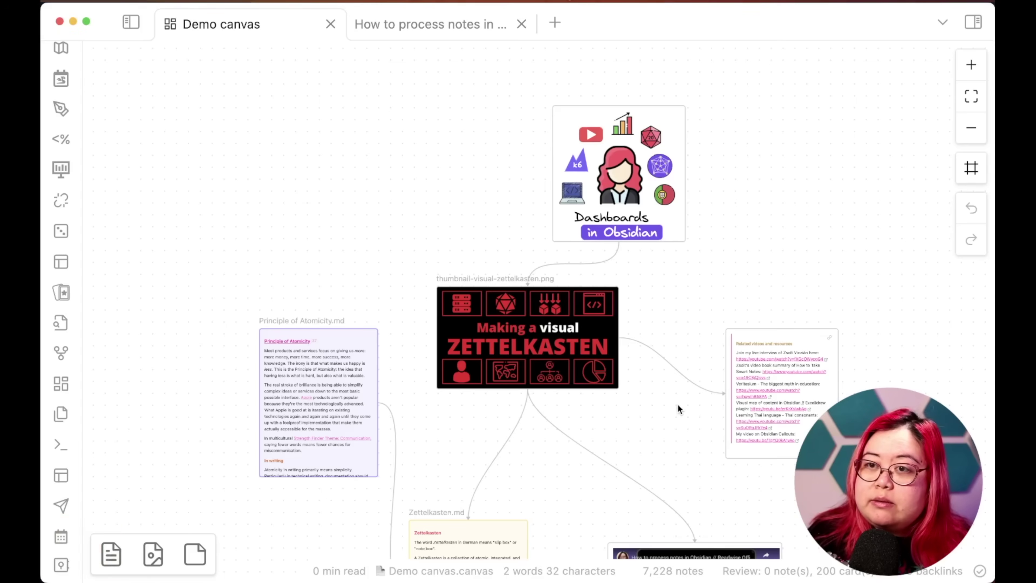
# Paste the zettelkasten.de link as a web card, placing and widening it above Principle of Atomicity
pyautogui.press('super+v')
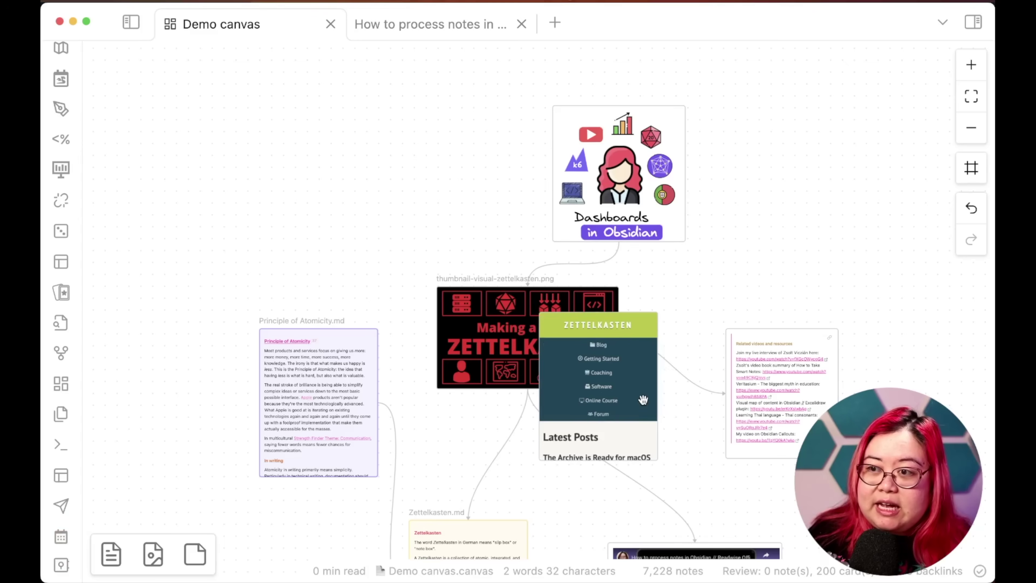
pyautogui.moveTo(644, 400); pyautogui.dragTo(382, 203)
pyautogui.moveTo(410, 255); pyautogui.dragTo(537, 256)
pyautogui.moveTo(433, 217); pyautogui.dragTo(302, 173)
pyautogui.click(318, 242)
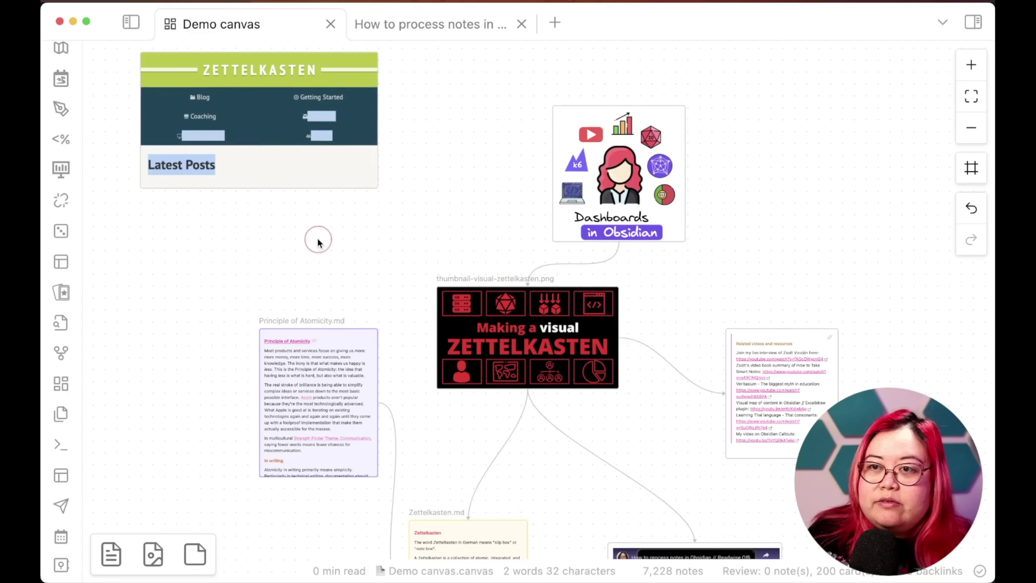
# Move the zettelkasten.de web card to the right of the Dashboards drawing
pyautogui.click(368, 181)
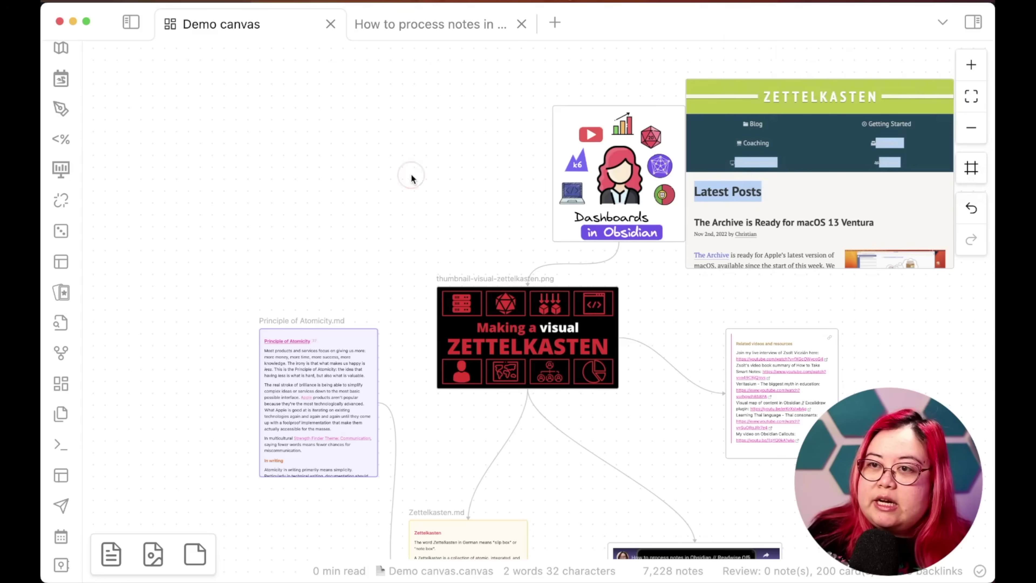
pyautogui.scroll(-10, 513, 241)
pyautogui.hscroll(15, 514, 241)
pyautogui.hscroll(4, 625, 230)
pyautogui.scroll(10, 626, 229)
pyautogui.hscroll(-12, 626, 230)
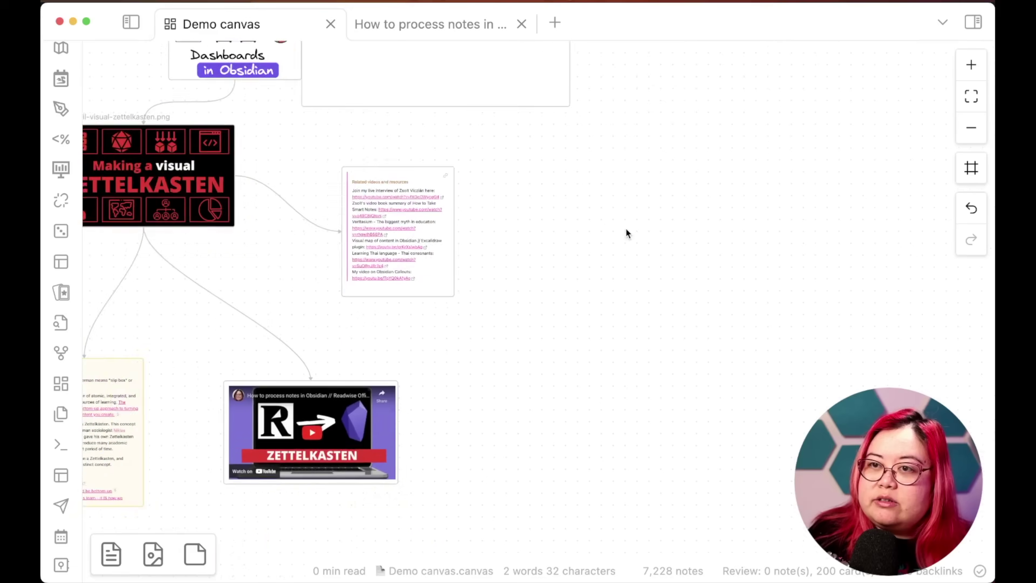
pyautogui.moveTo(738, 252); pyautogui.dragTo(858, 268)
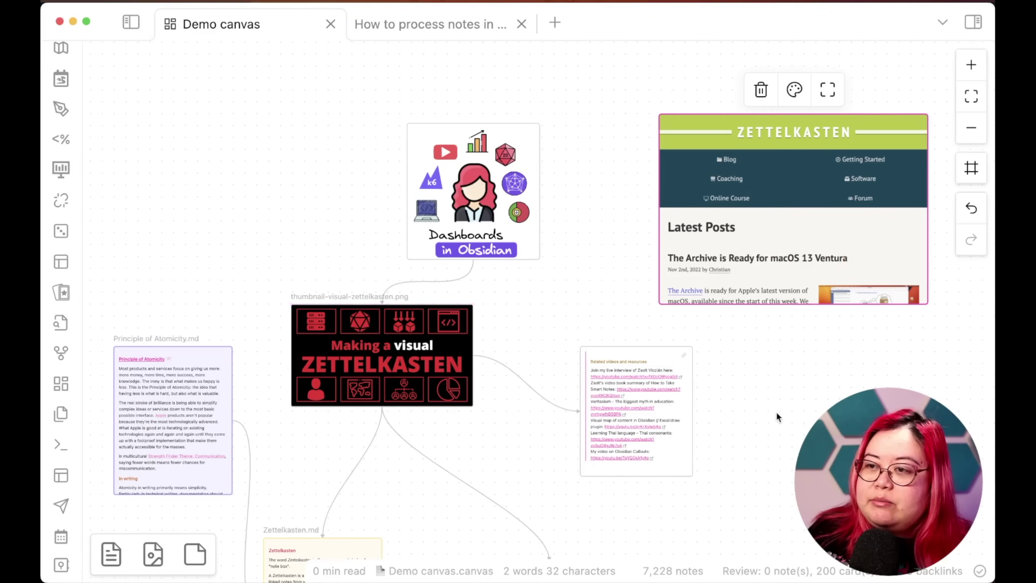
# Connect the Related videos and resources note to the web card and nudge it higher
pyautogui.moveTo(695, 413); pyautogui.dragTo(793, 309)
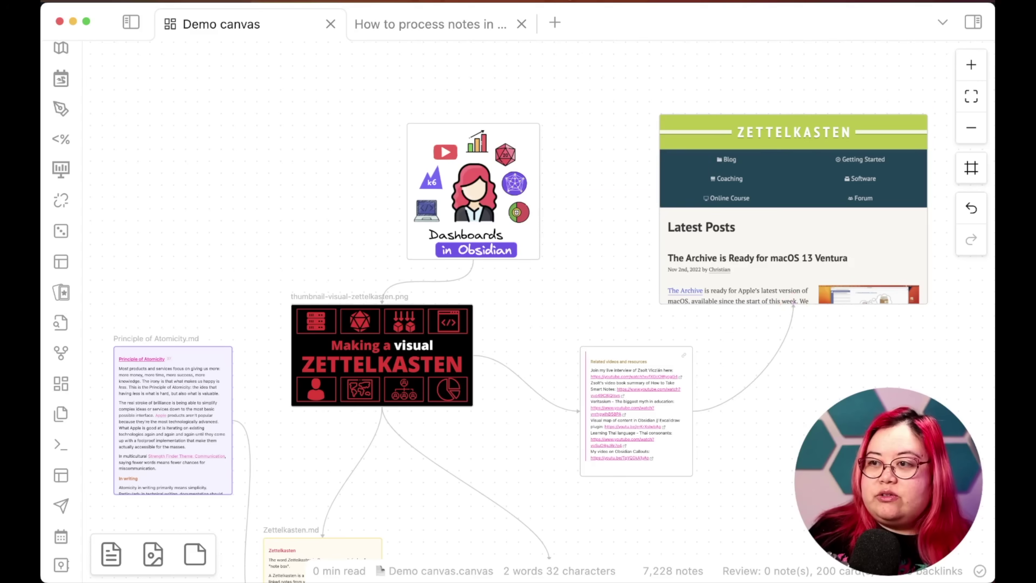
pyautogui.moveTo(789, 220); pyautogui.dragTo(789, 202)
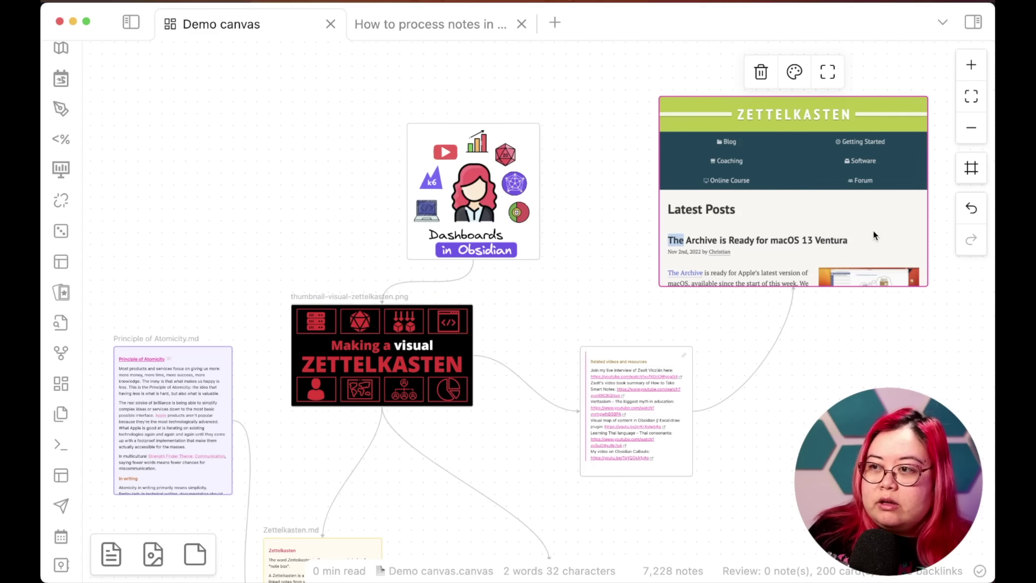
pyautogui.scroll(-3, 868, 221)
pyautogui.scroll(-5, 868, 227)
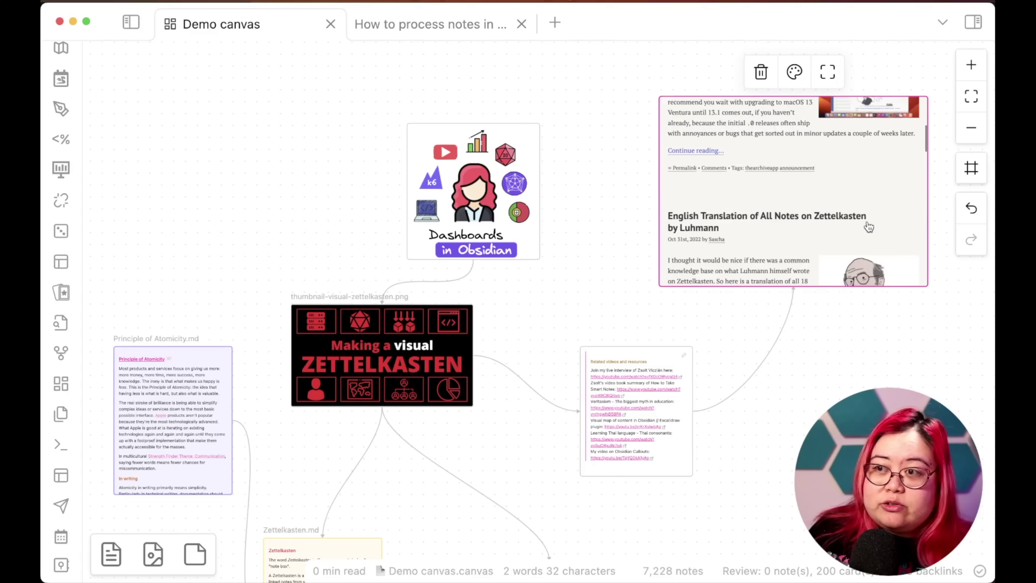
# Open the full Ventura post inside the web card and scroll through it
pyautogui.click(701, 154)
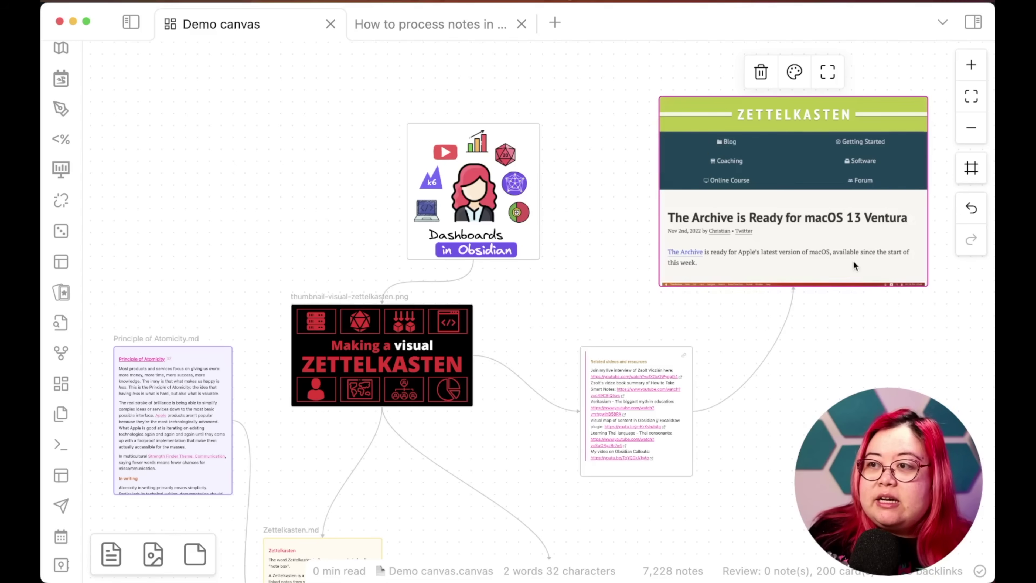
pyautogui.scroll(-2, 844, 237)
pyautogui.scroll(-10, 820, 214)
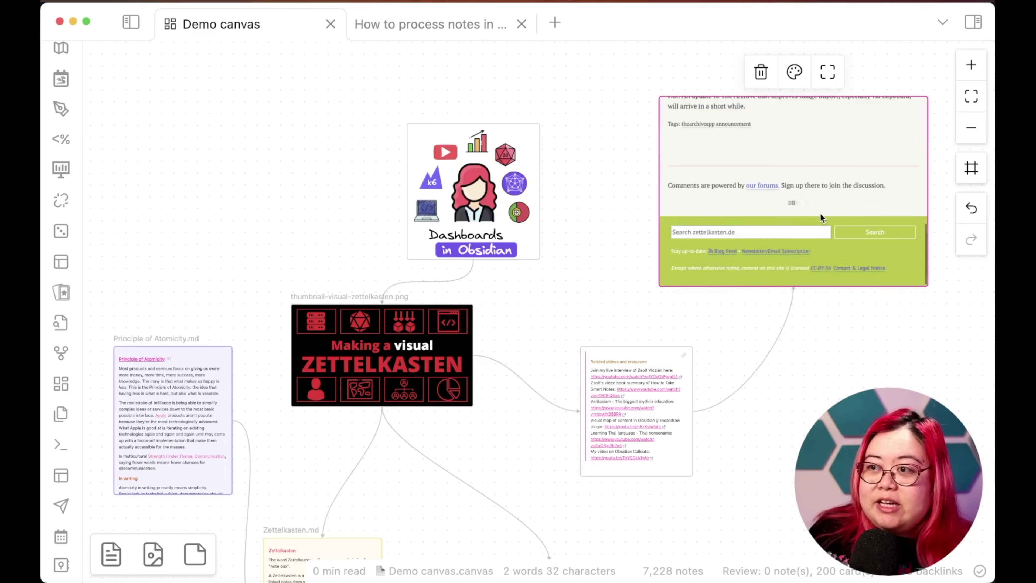
pyautogui.scroll(10, 783, 160)
pyautogui.scroll(-10, 783, 159)
pyautogui.scroll(15, 783, 159)
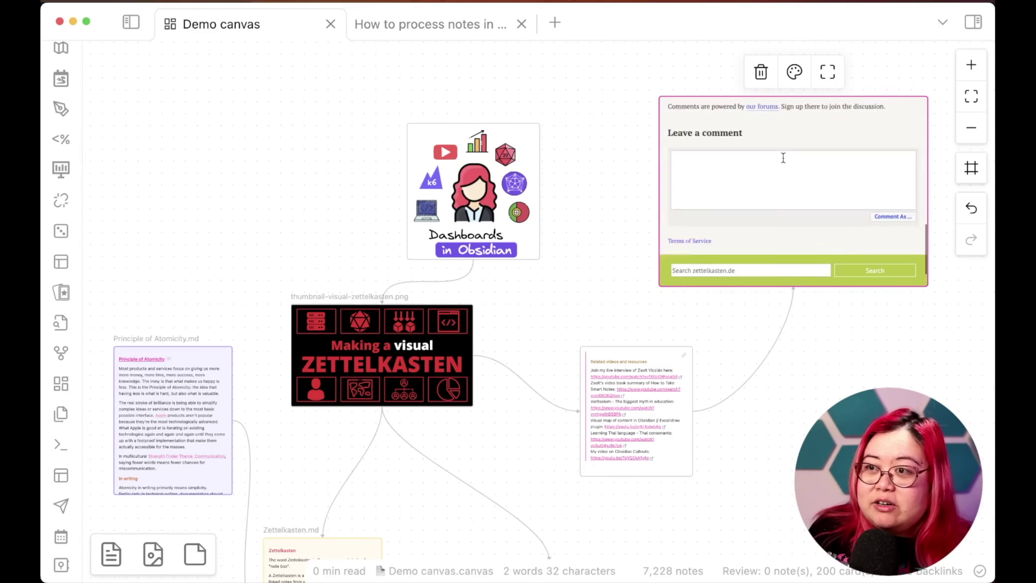
pyautogui.scroll(-3, 839, 297)
pyautogui.scroll(10, 839, 297)
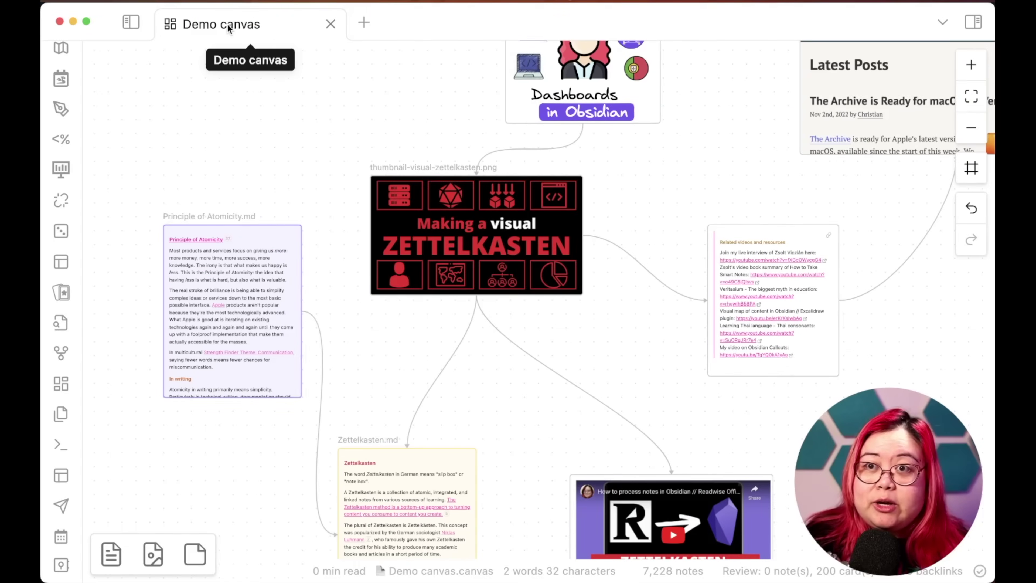
# Reveal Demo canvas.canvas in Finder from its tab menu and drag it onto the text editor
pyautogui.rightClick(239, 28)
pyautogui.click(277, 192)
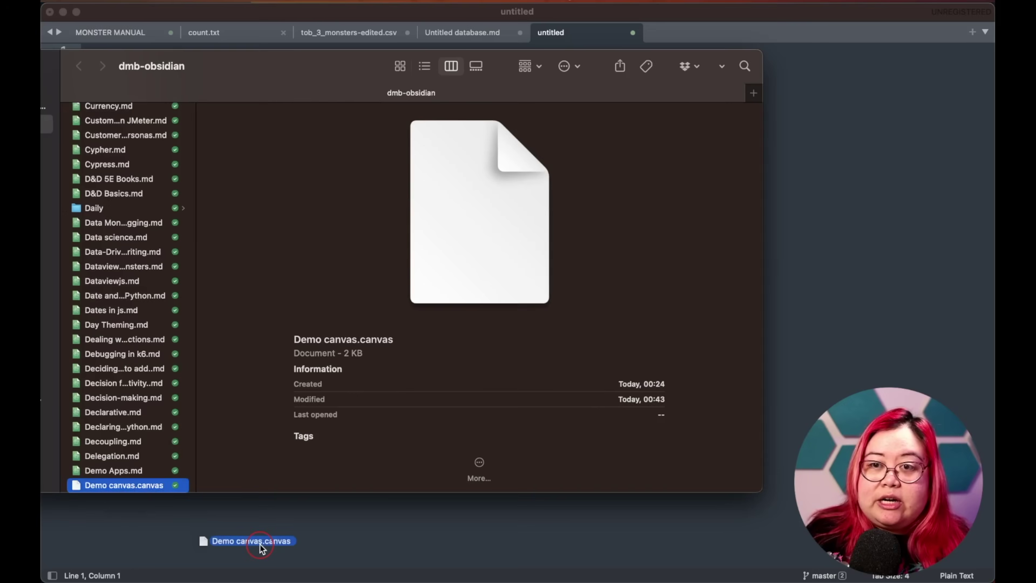
pyautogui.moveTo(261, 547); pyautogui.dragTo(261, 545)
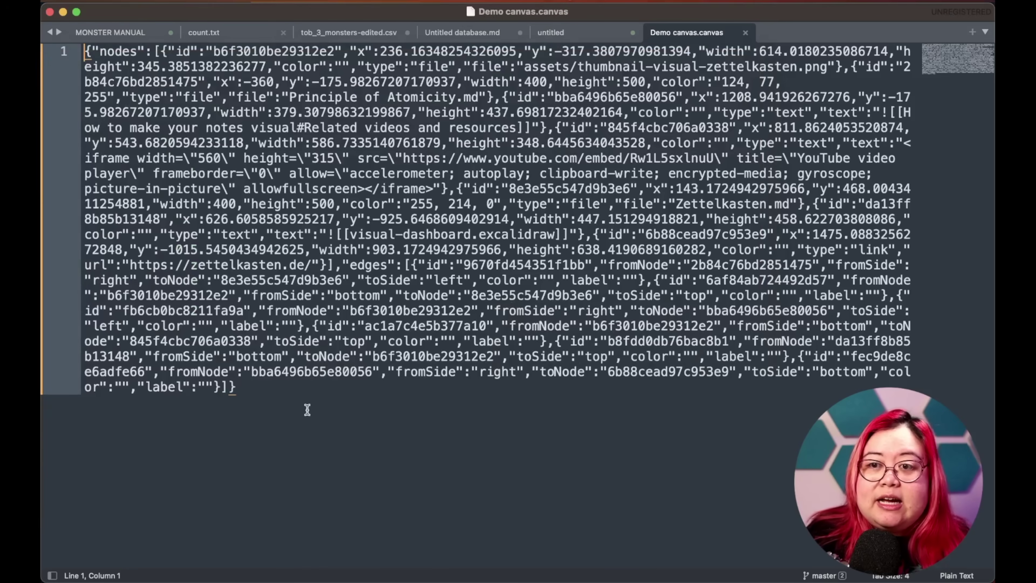
pyautogui.press('super+a')
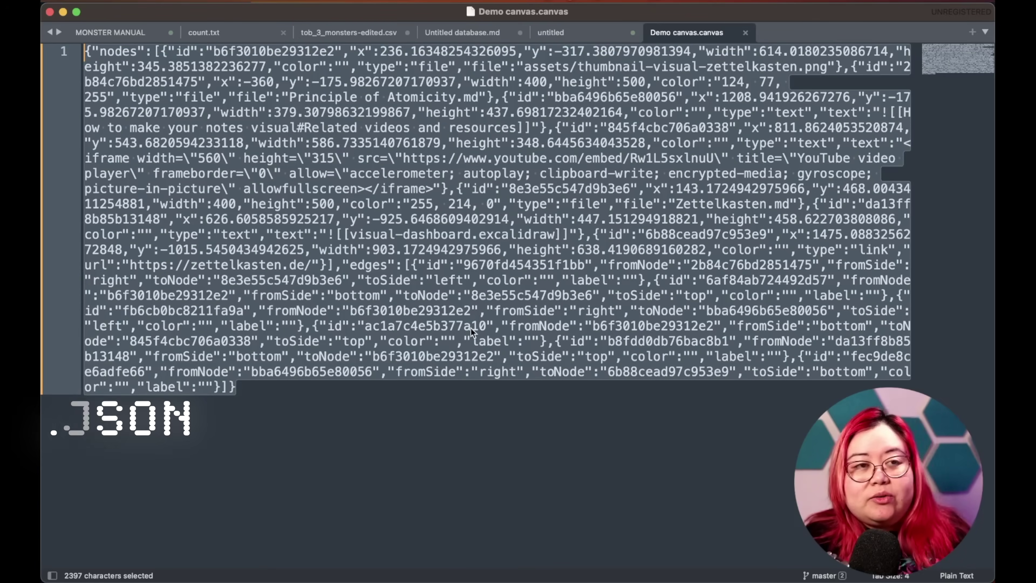
pyautogui.click(688, 396)
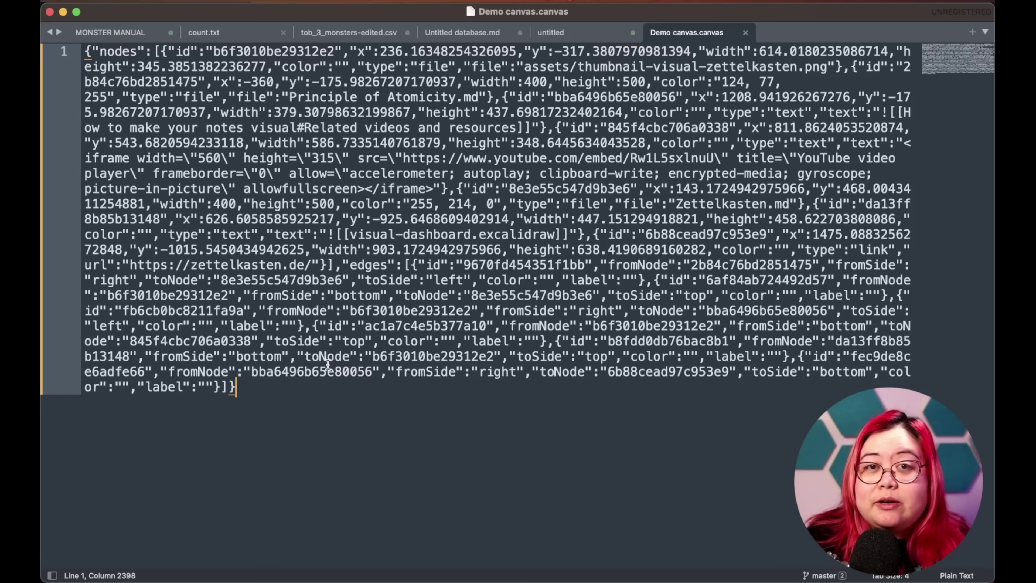
pyautogui.moveTo(358, 405); pyautogui.dragTo(66, 57)
pyautogui.click(440, 429)
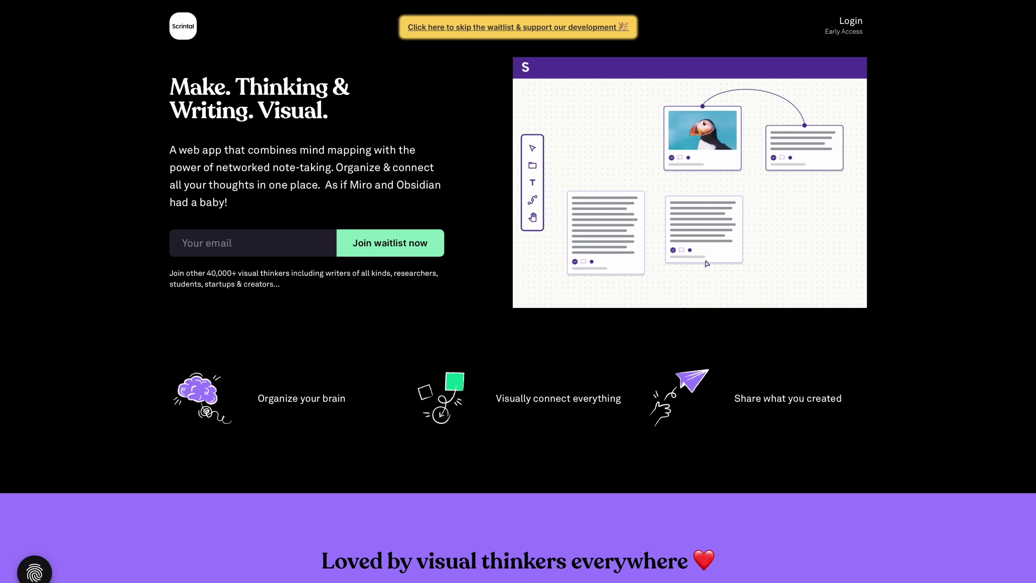
pyautogui.scroll(-20, 223, 490)
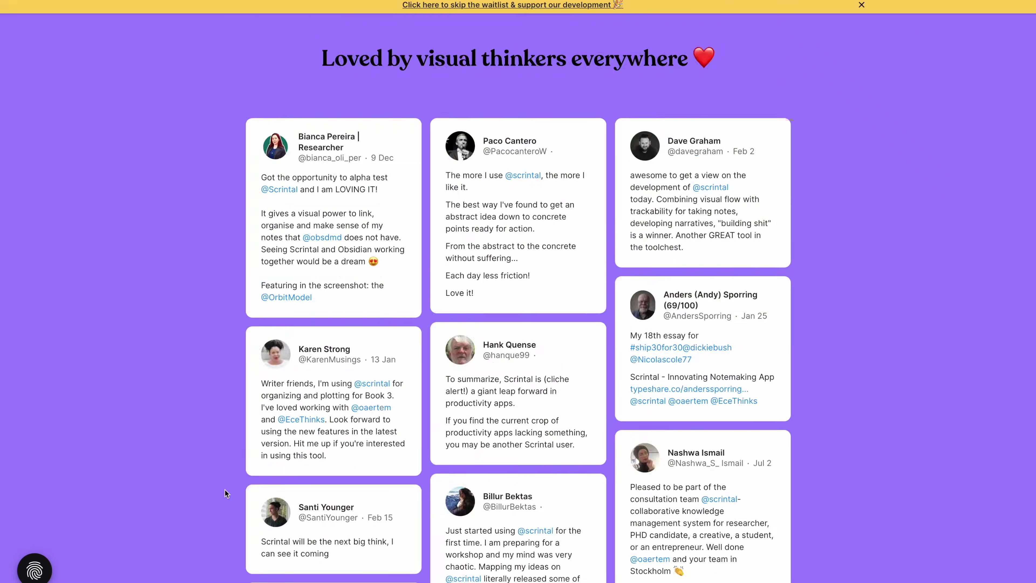
pyautogui.scroll(-3, 162, 487)
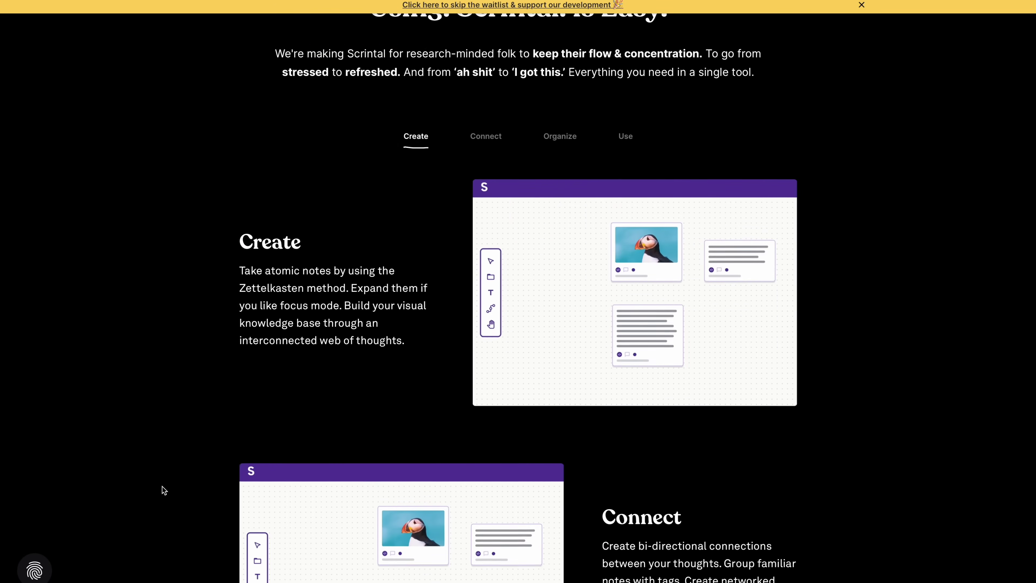
pyautogui.scroll(-10, 158, 487)
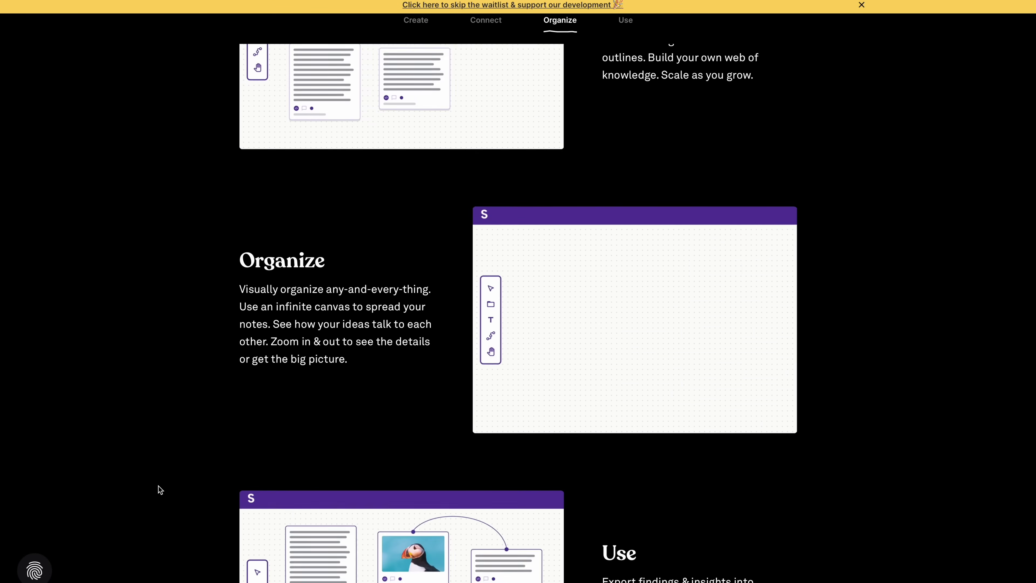